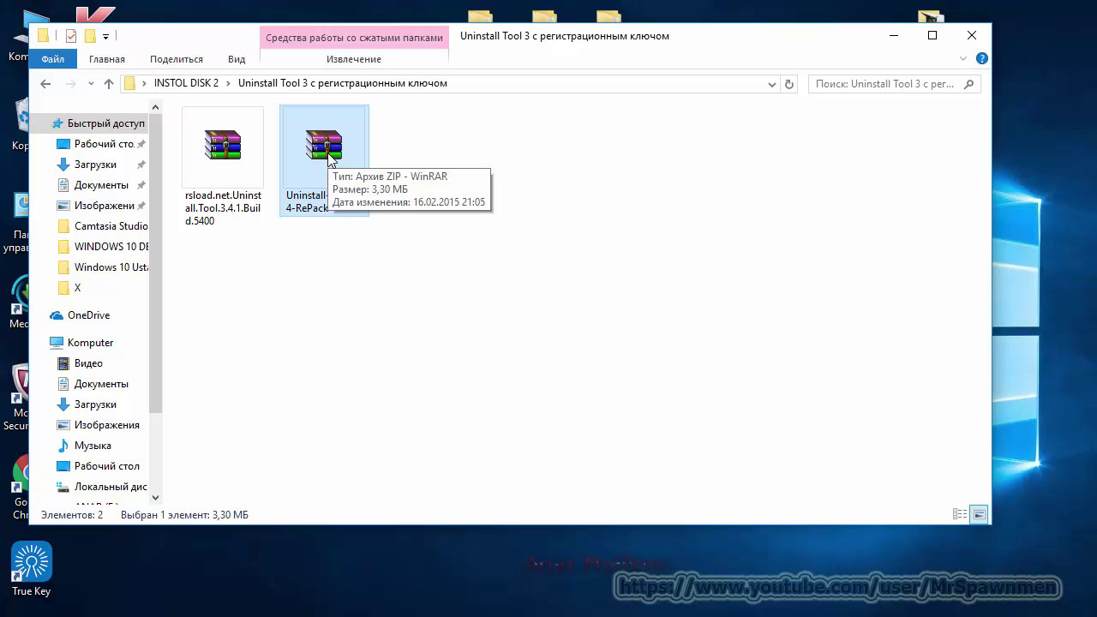
Open the Uninstall-Tool-3.4-RePack archive in WinRAR and dismiss the extra window that covers it.
right_click(330, 158)
click(543, 123)
click(516, 135)
click(351, 157)
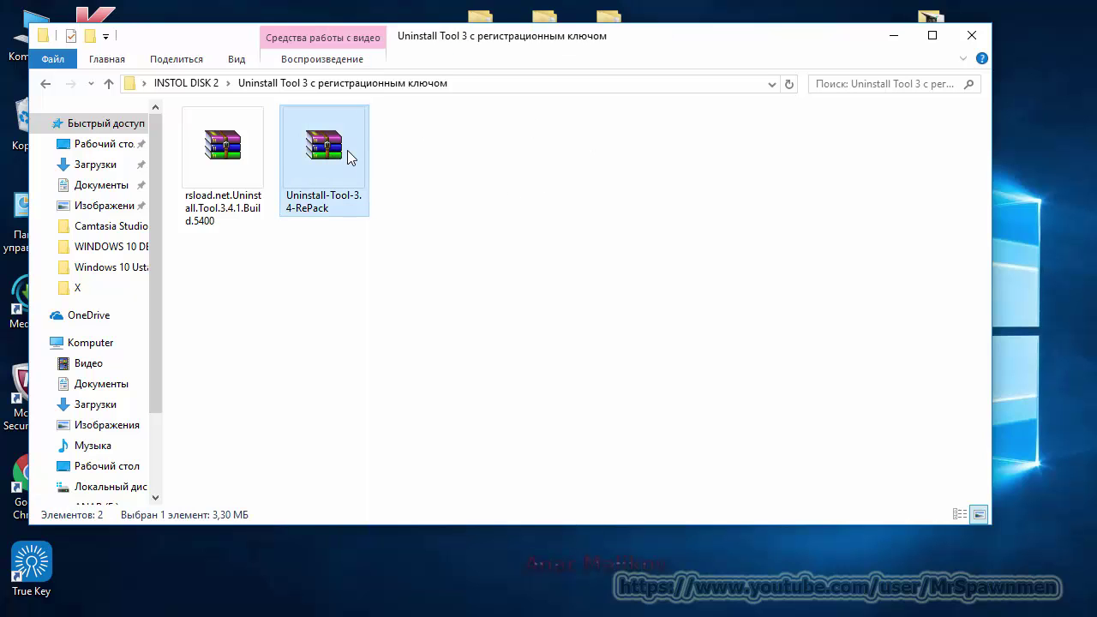
double_click(351, 157)
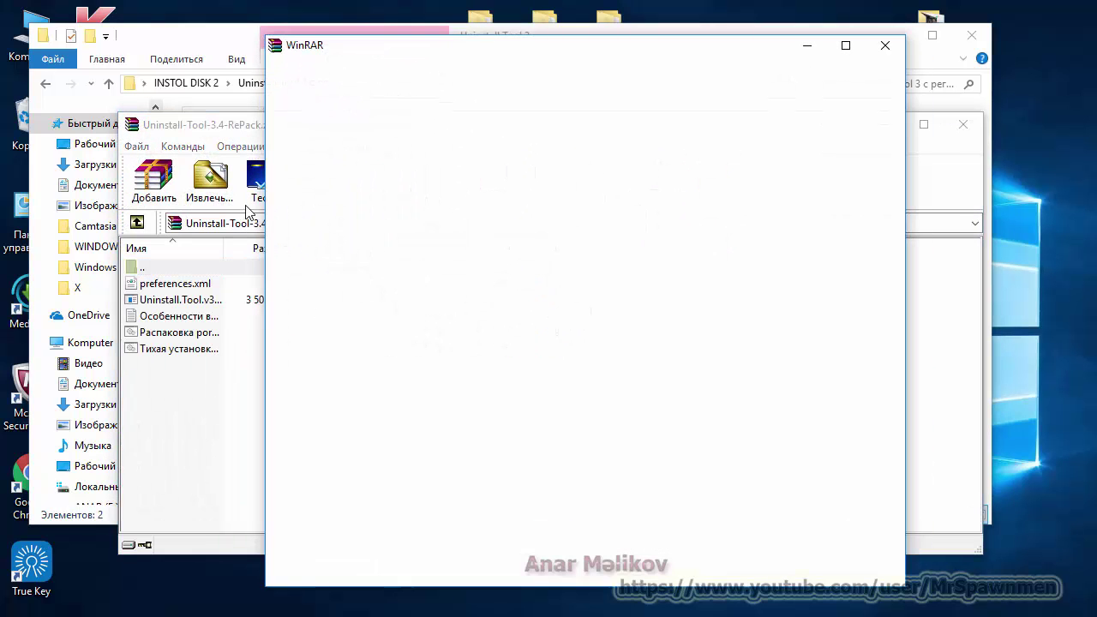
click(886, 47)
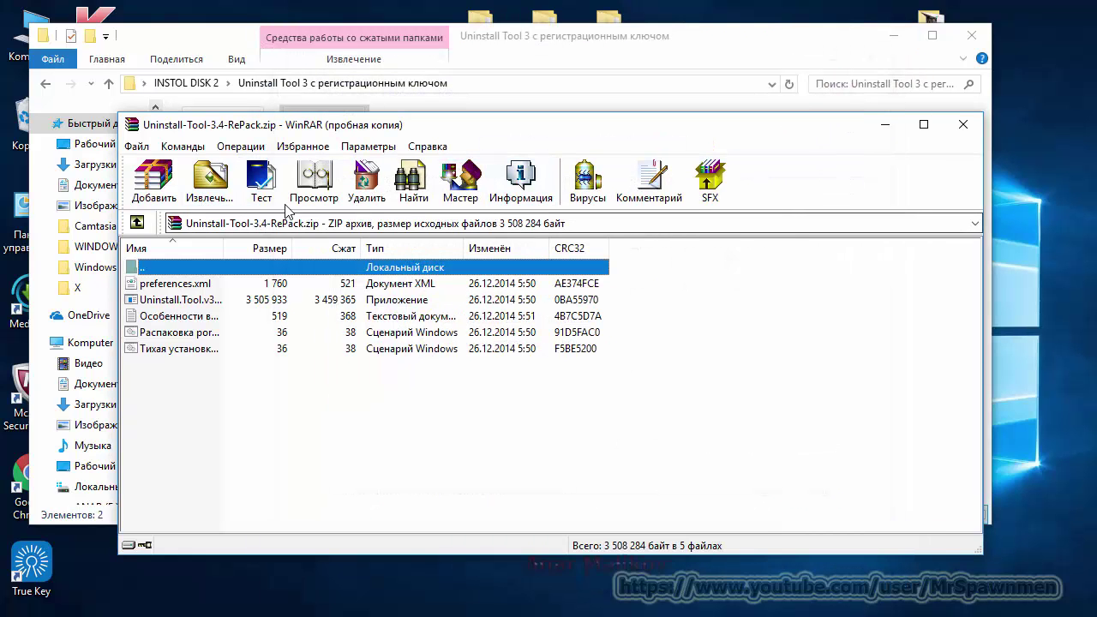
Extract the archive to the suggested Uninstall-Tool-3.4-RePack folder and close the archive window.
click(210, 180)
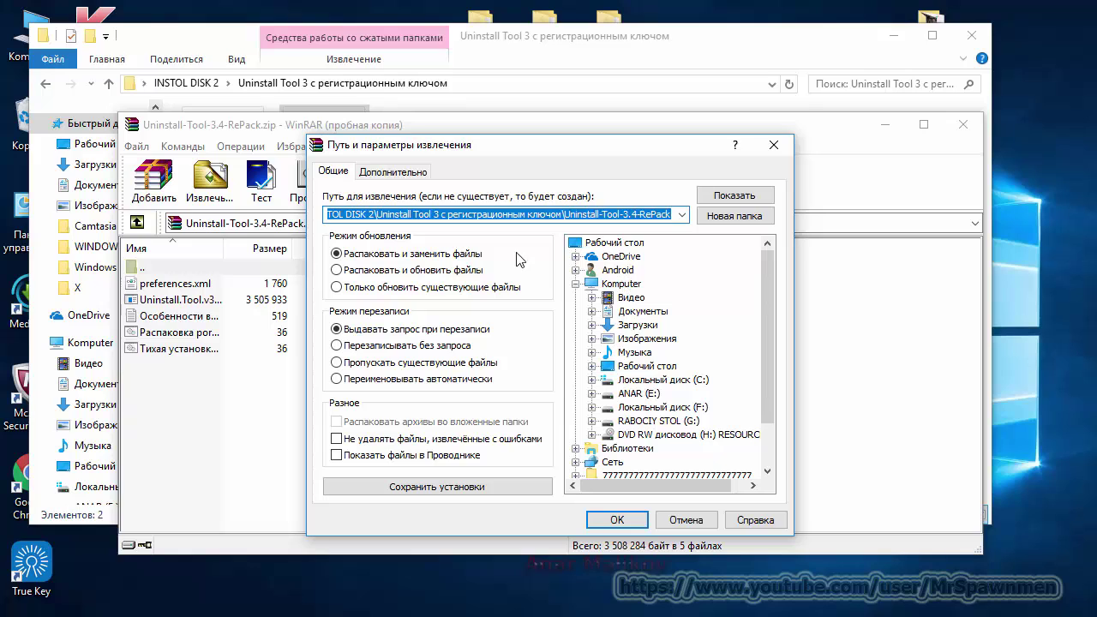
click(617, 520)
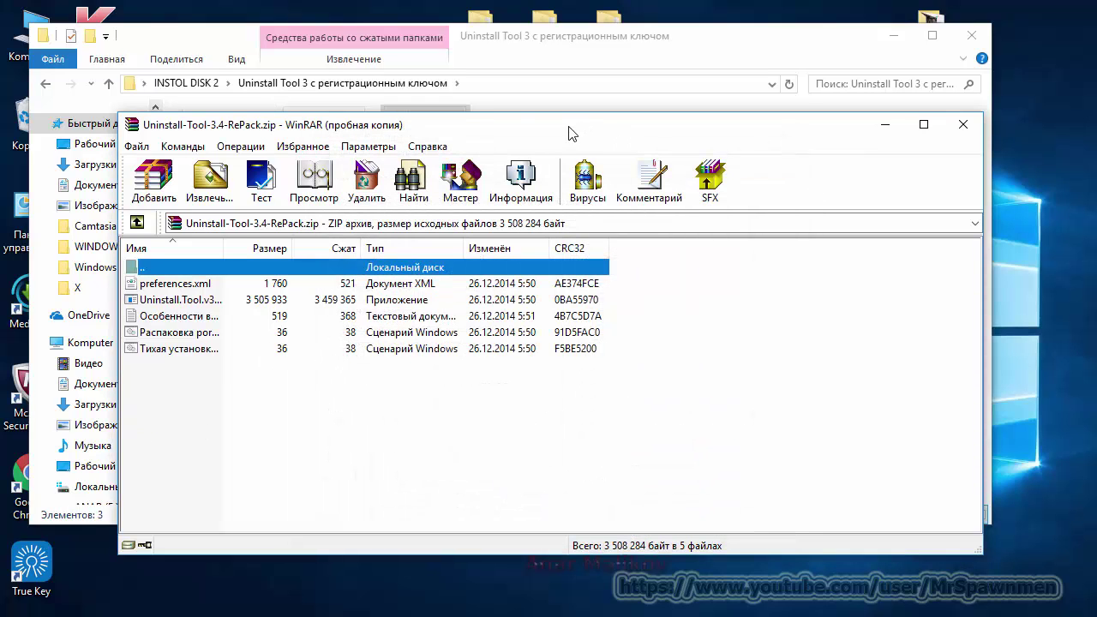
drag(643, 136, 733, 147)
click(1054, 135)
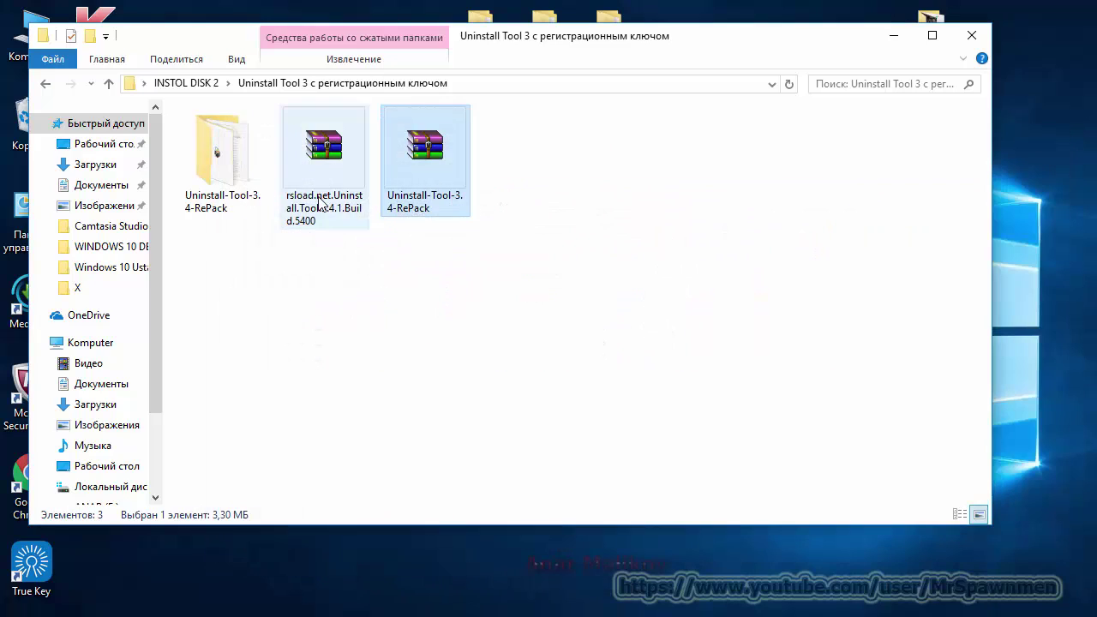
Open the extracted Uninstall-Tool-3.4-RePack folder and launch the "Тихая установка" script.
double_click(228, 179)
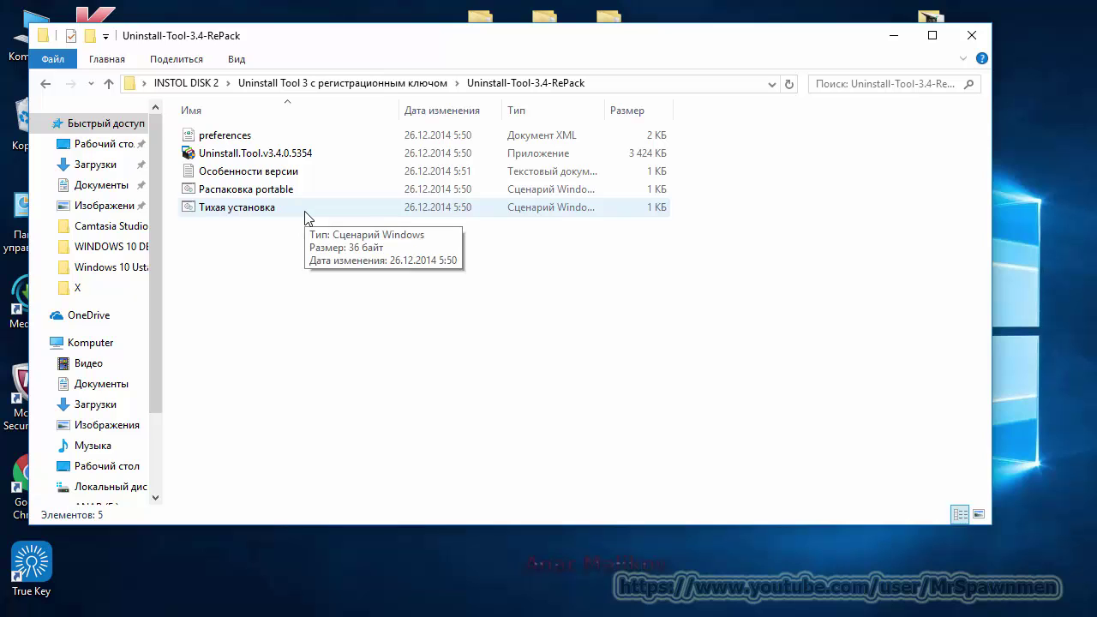
double_click(306, 212)
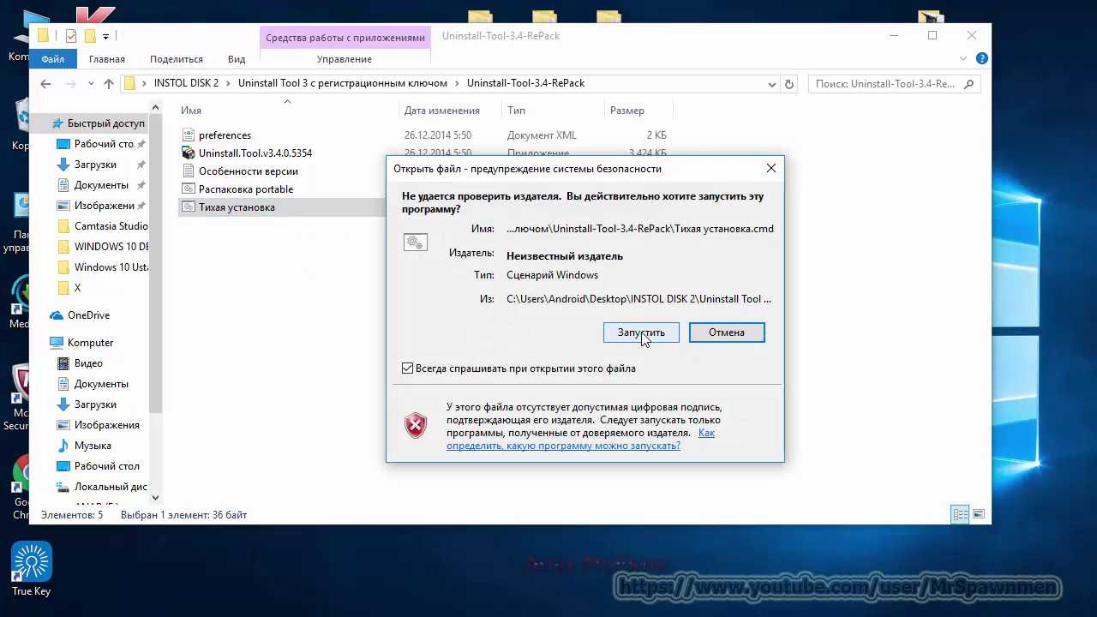
click(634, 465)
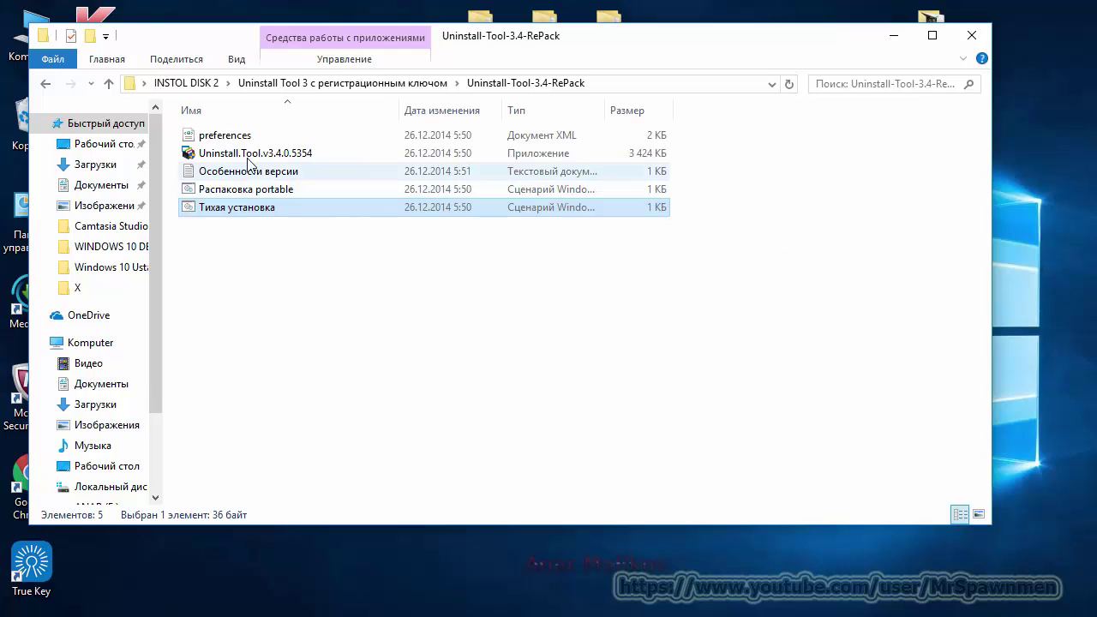
Start the Uninstall.Tool.v3.4.0.5354 installer and choose the "Стационарная" version, with "Скачать новые репаки" unticked.
mouse_move(274, 159)
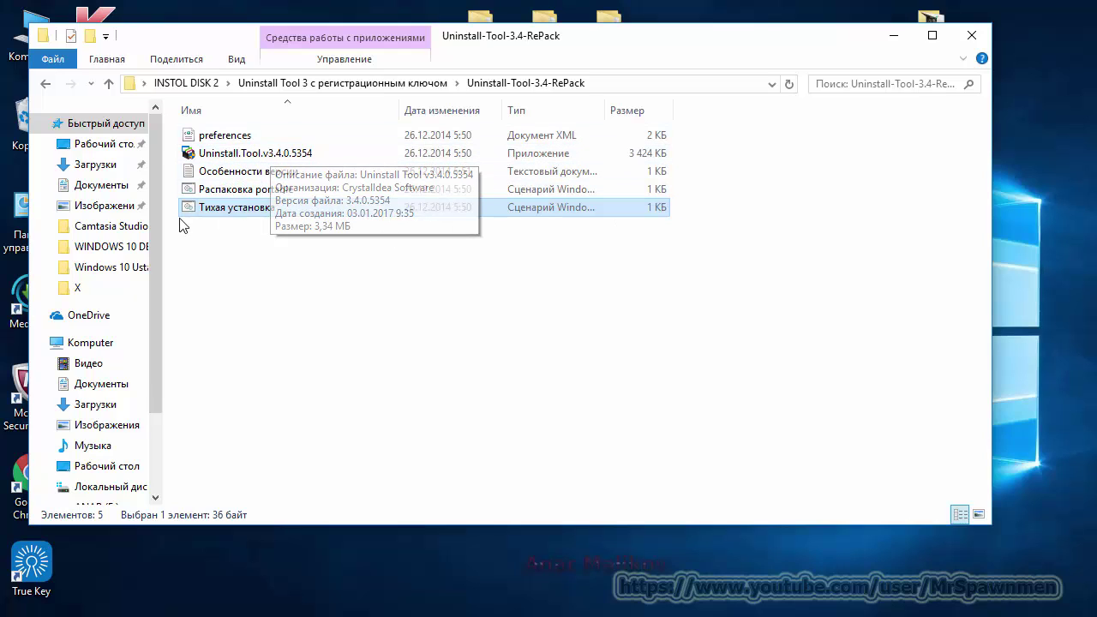
double_click(287, 152)
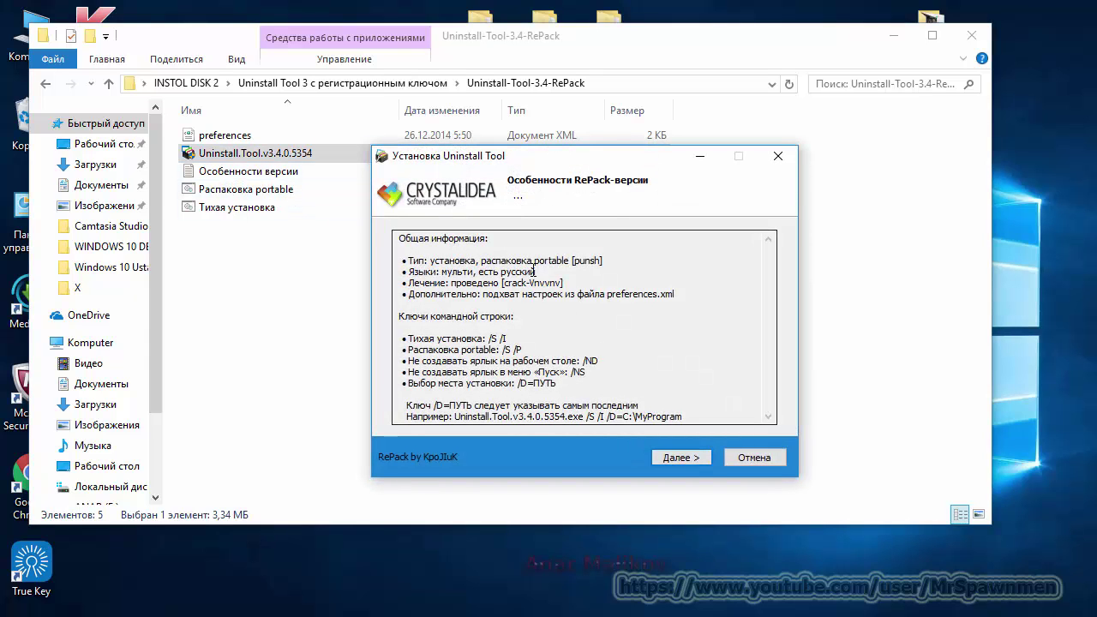
click(682, 457)
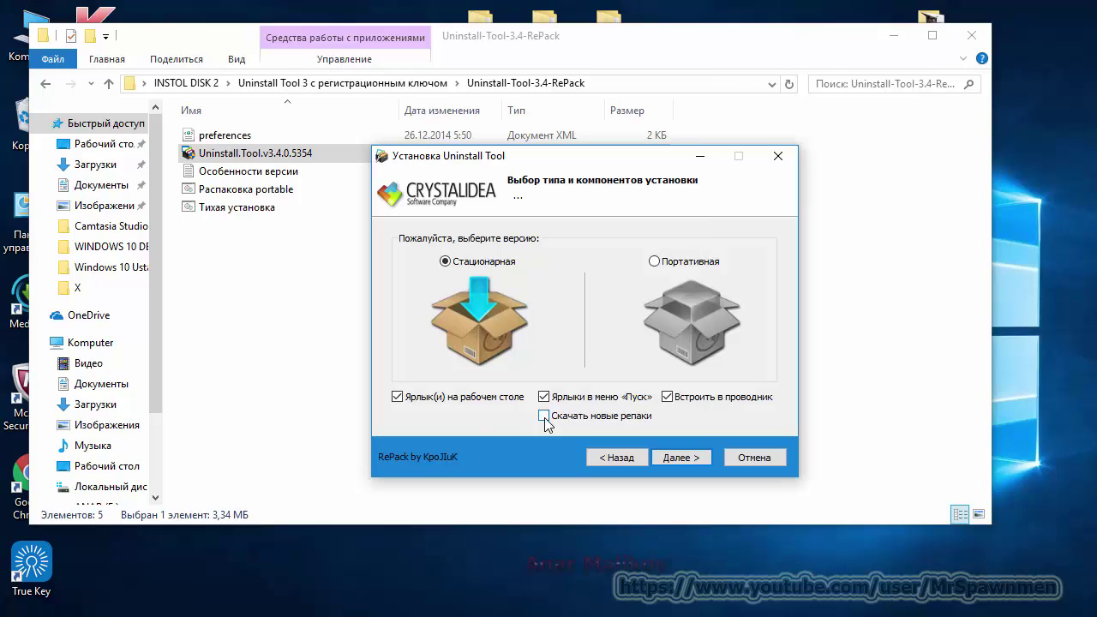
click(682, 458)
click(619, 460)
click(686, 457)
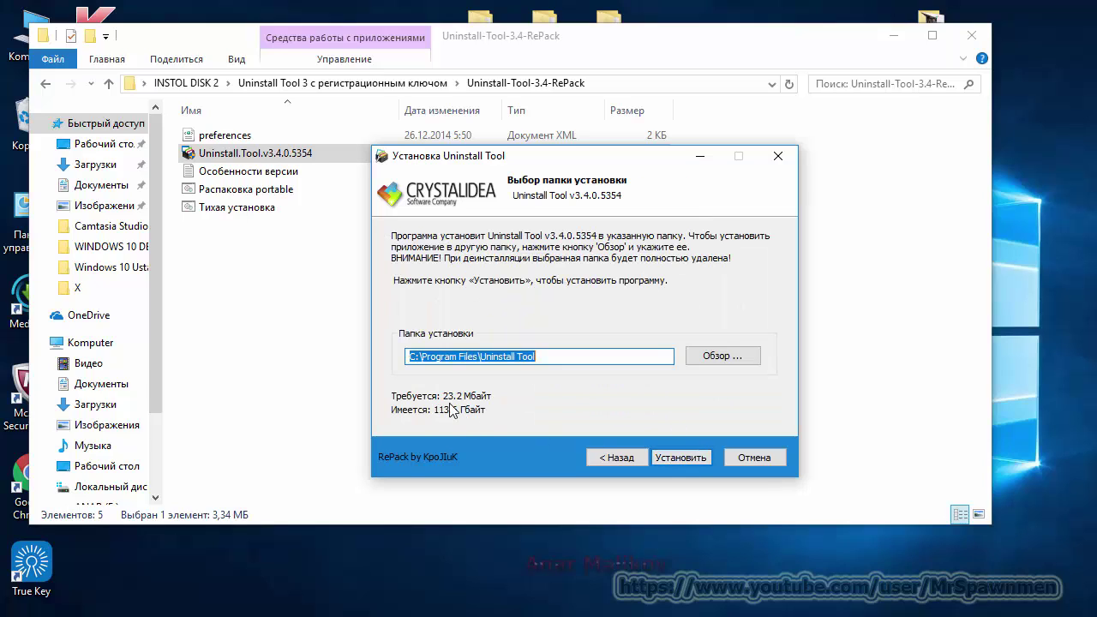
Install the program in C:\Program Files\Uninstall Tool and bring its launched main window into view.
click(681, 458)
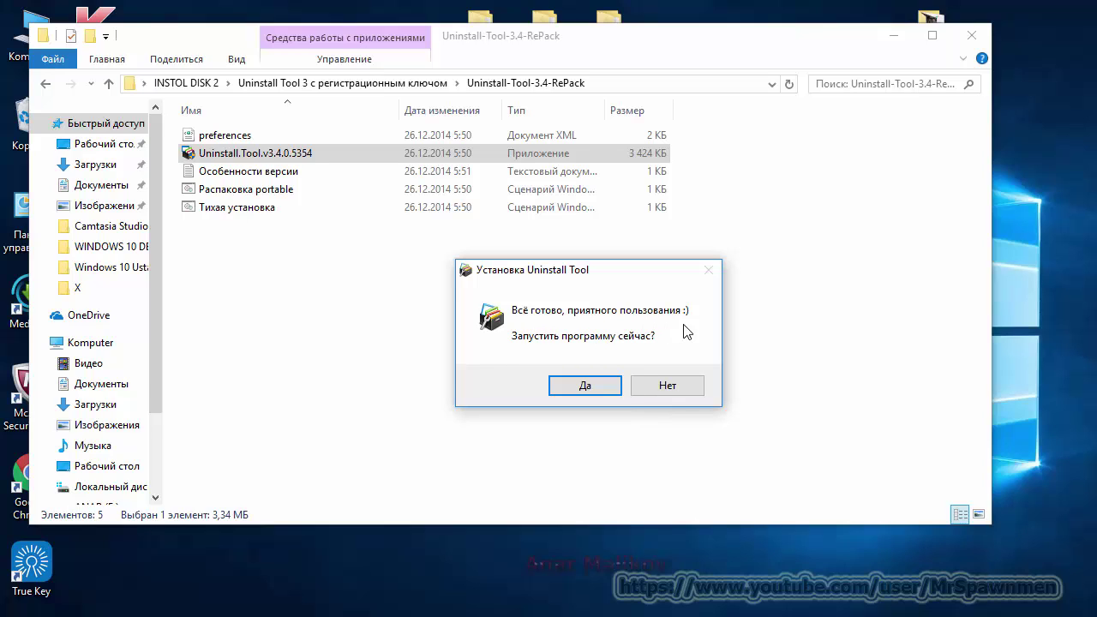
click(607, 388)
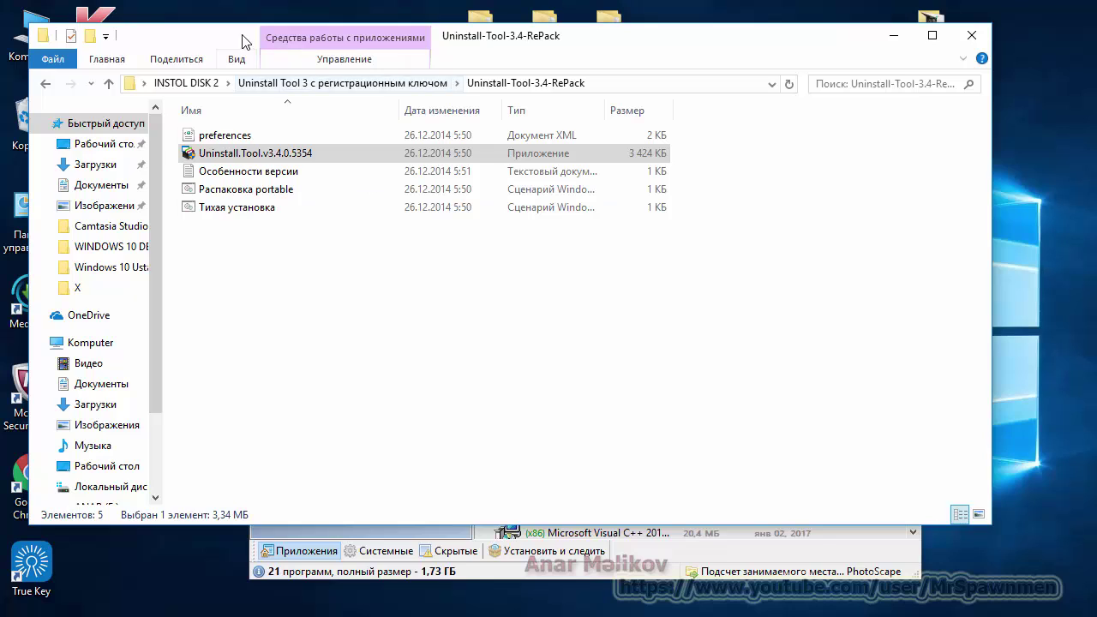
drag(241, 41, 408, 142)
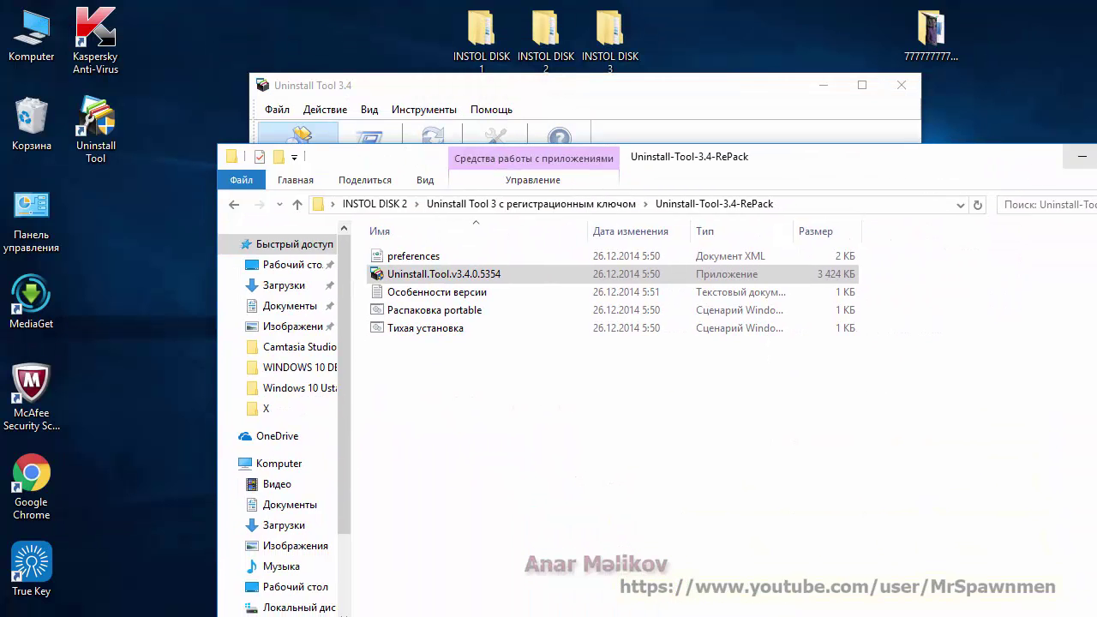
click(1081, 156)
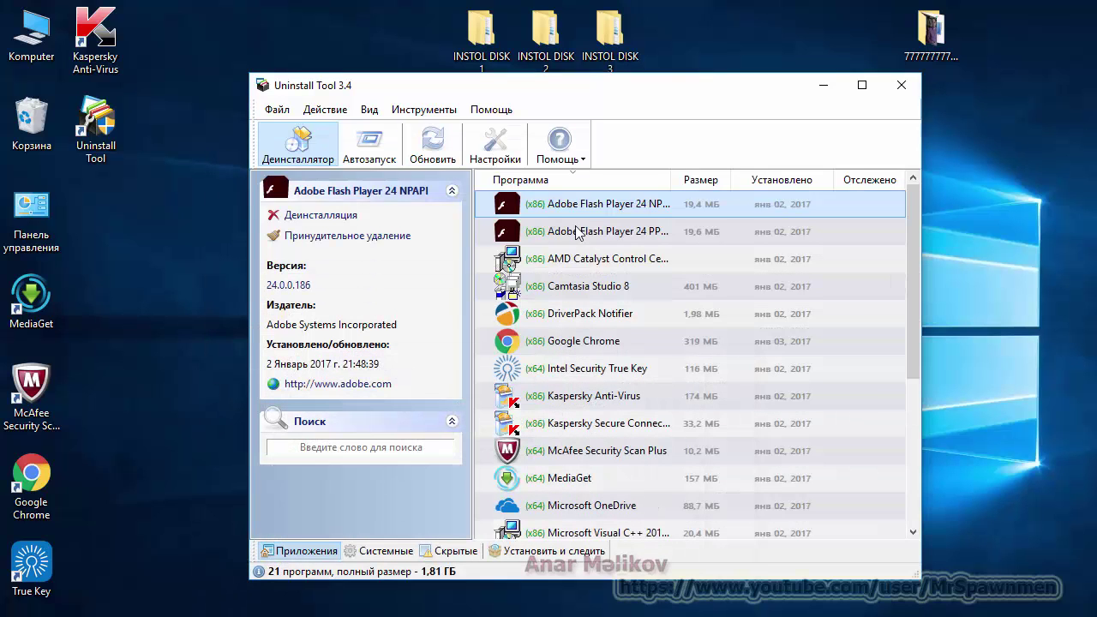
Check the version and registration information of Uninstall Tool, and close the information window.
click(484, 111)
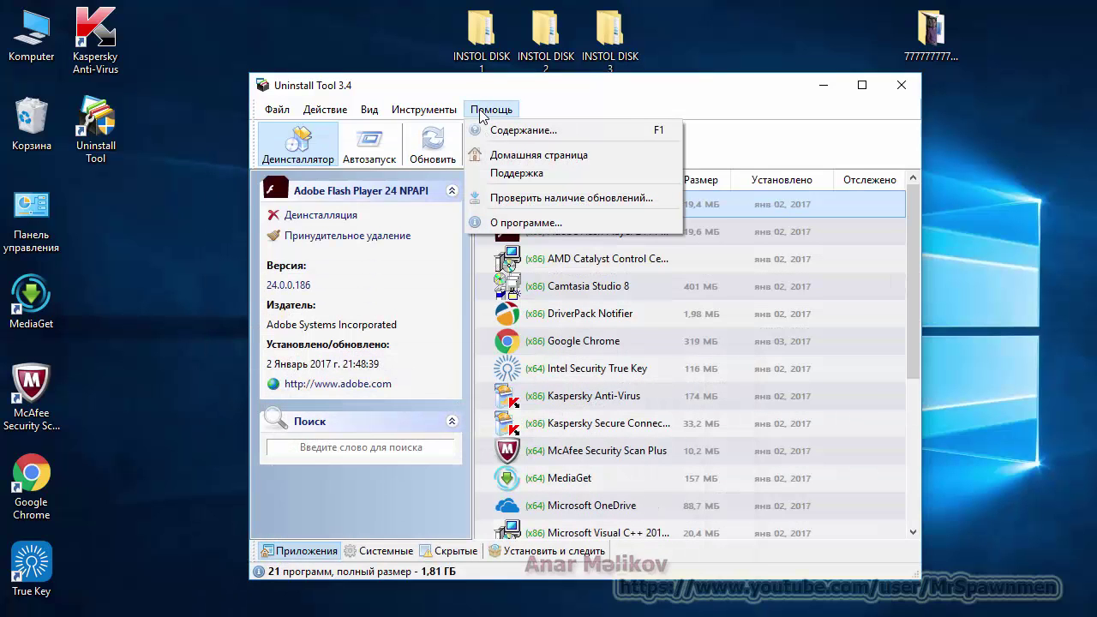
click(529, 222)
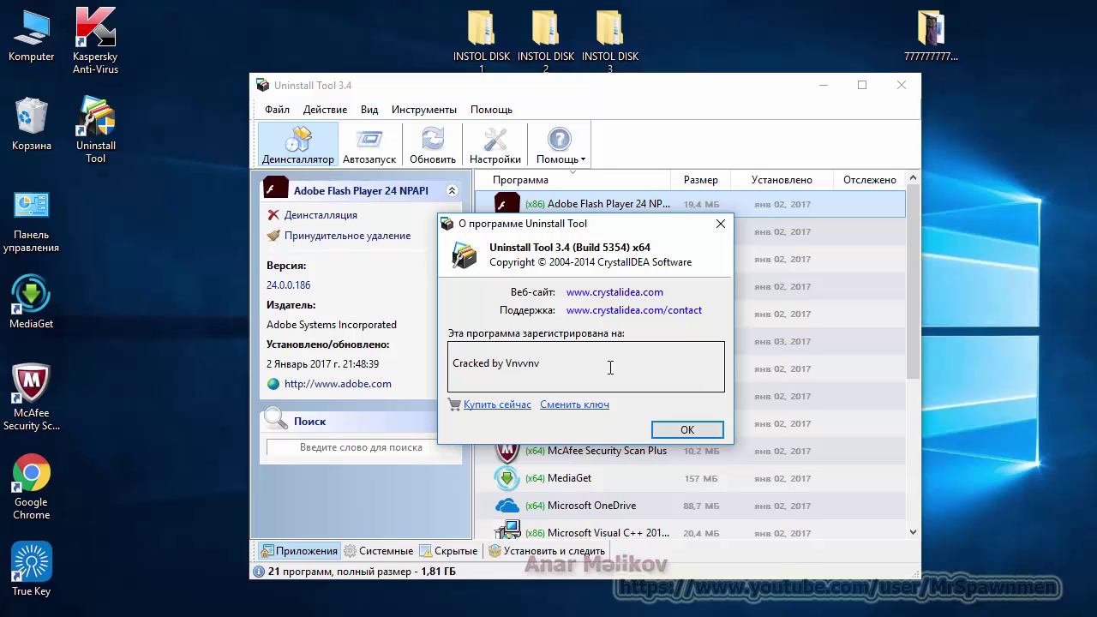
click(687, 431)
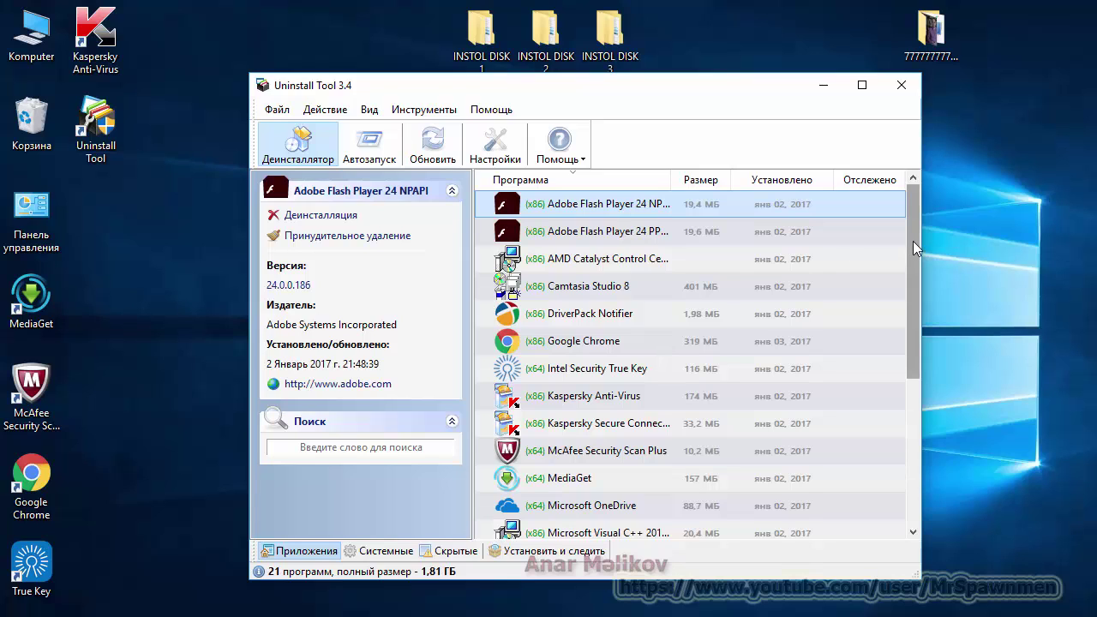
Uninstall Intel Security True Key from the program list and confirm its removal in the True Key uninstaller.
drag(913, 241, 917, 437)
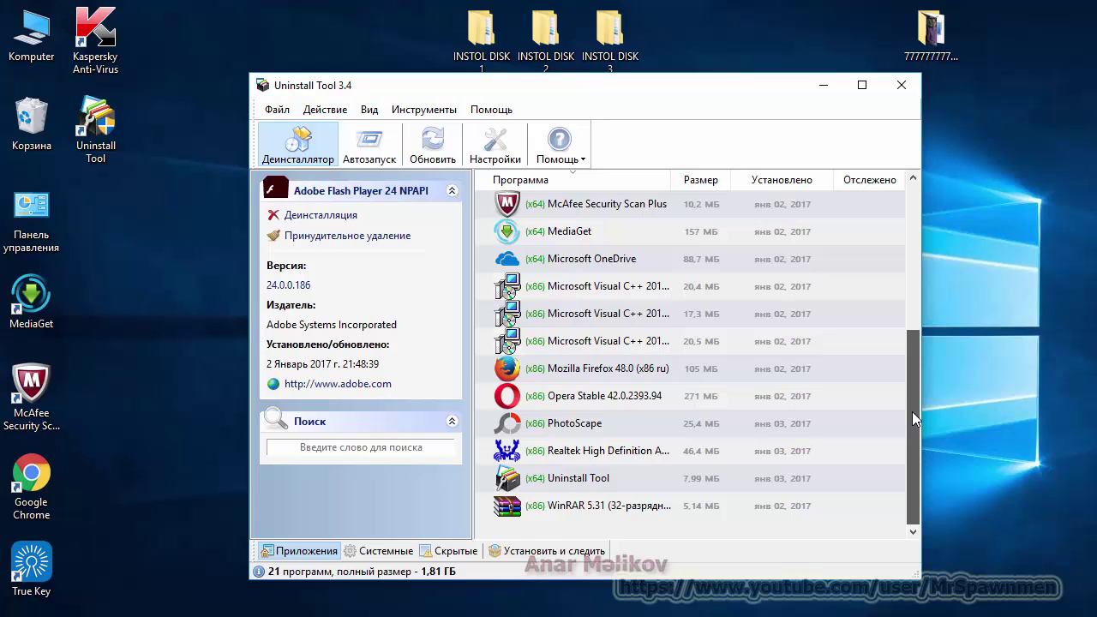
drag(912, 411, 912, 245)
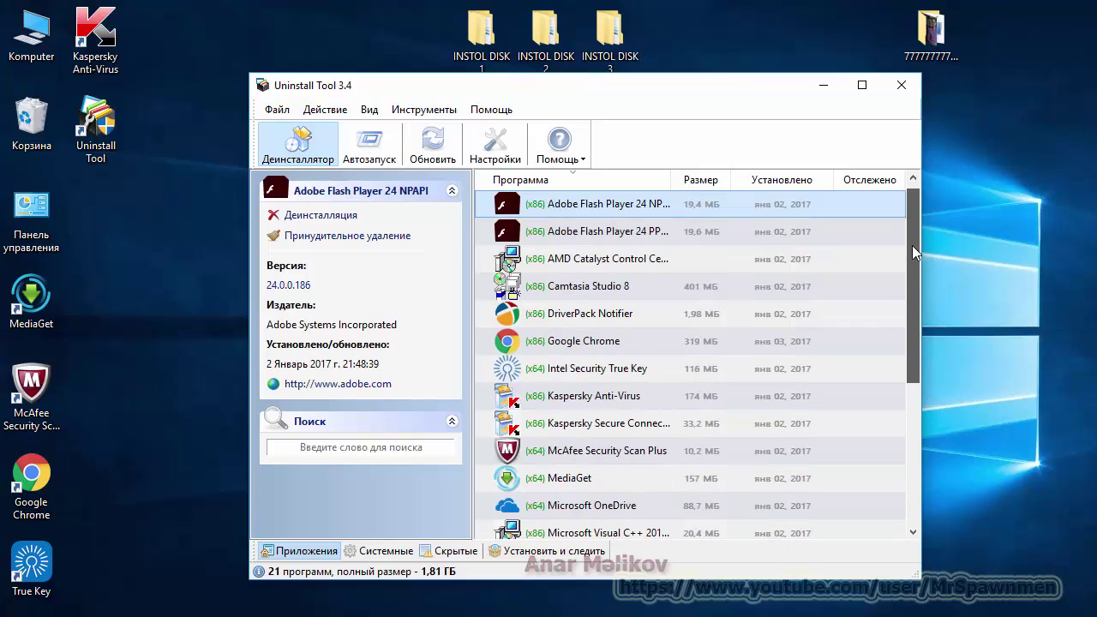
click(594, 371)
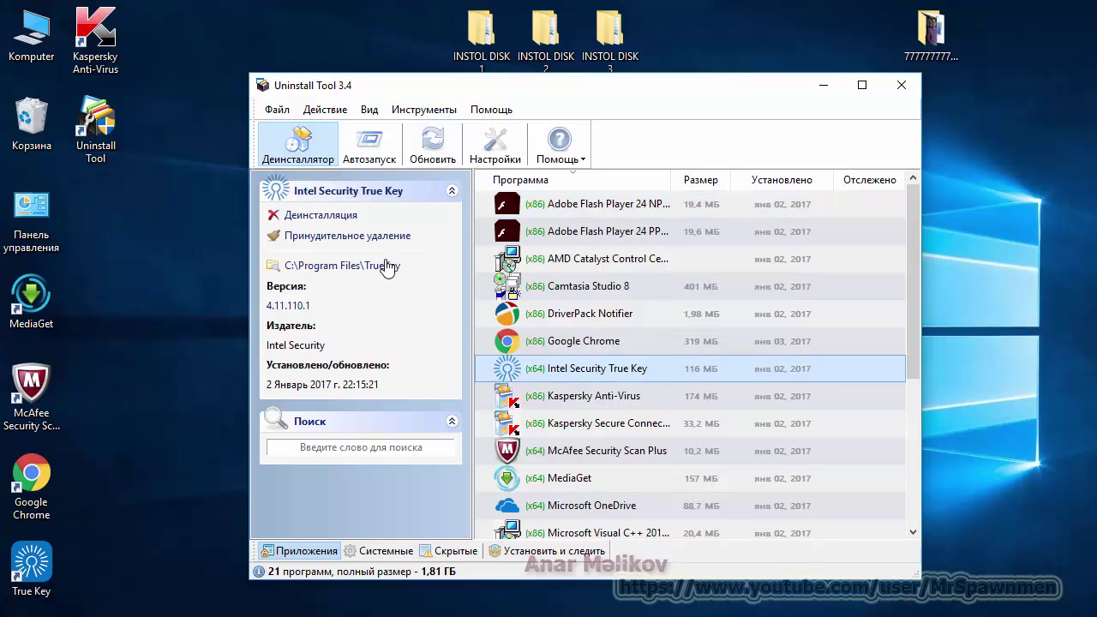
right_click(565, 367)
click(614, 379)
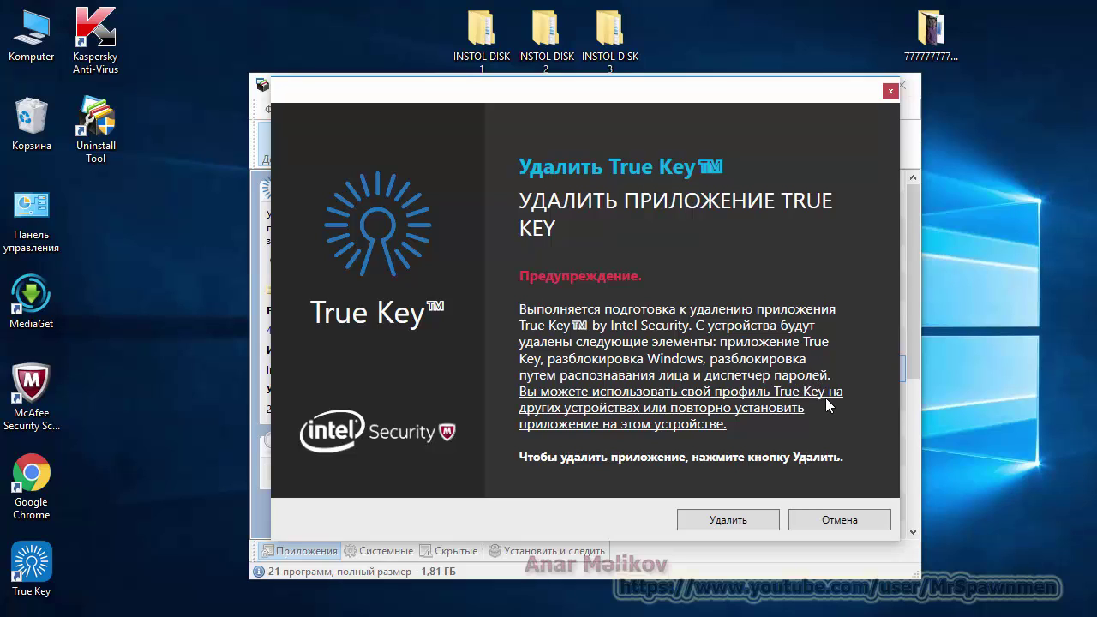
click(747, 518)
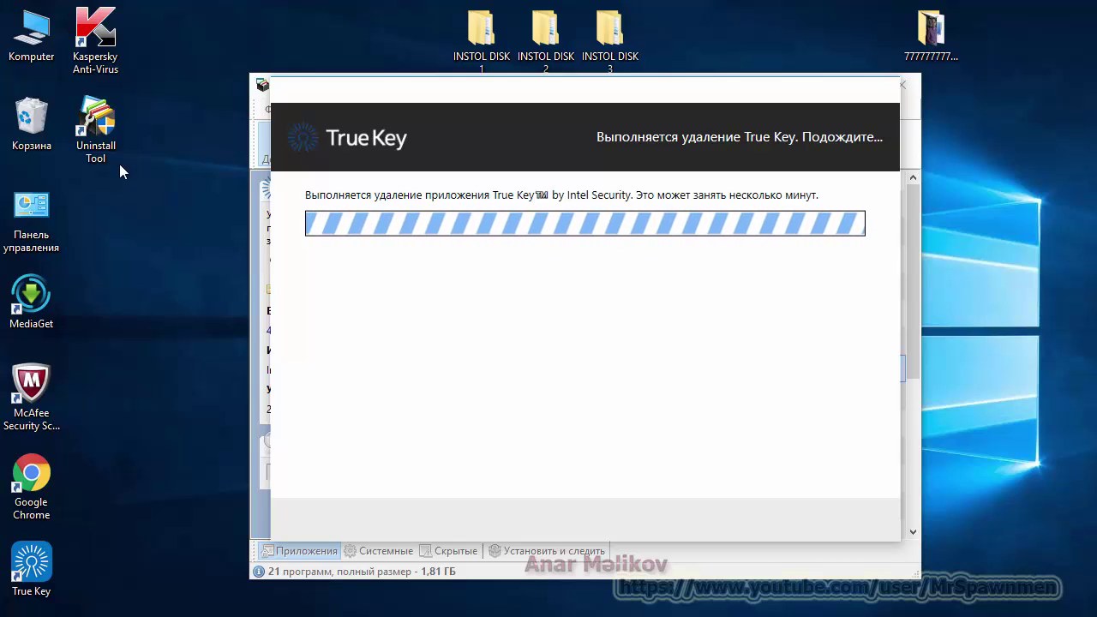
Move the Uninstall Tool desktop shortcut beside Kaspersky Anti-Virus and close the True Key uninstaller's restart dialog.
drag(109, 136, 175, 43)
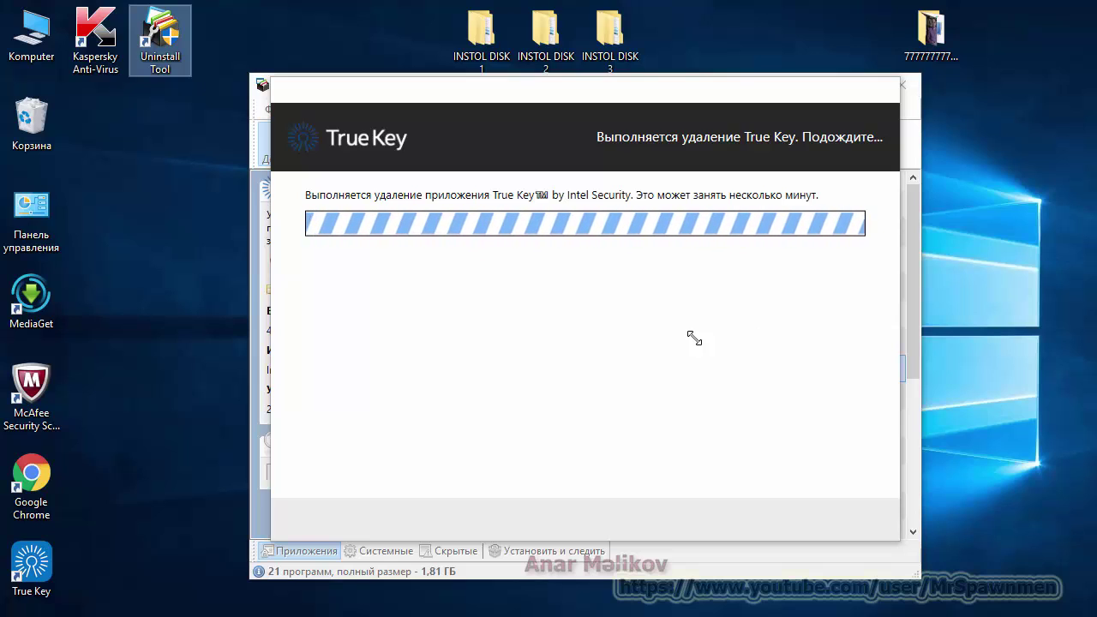
drag(445, 94, 672, 203)
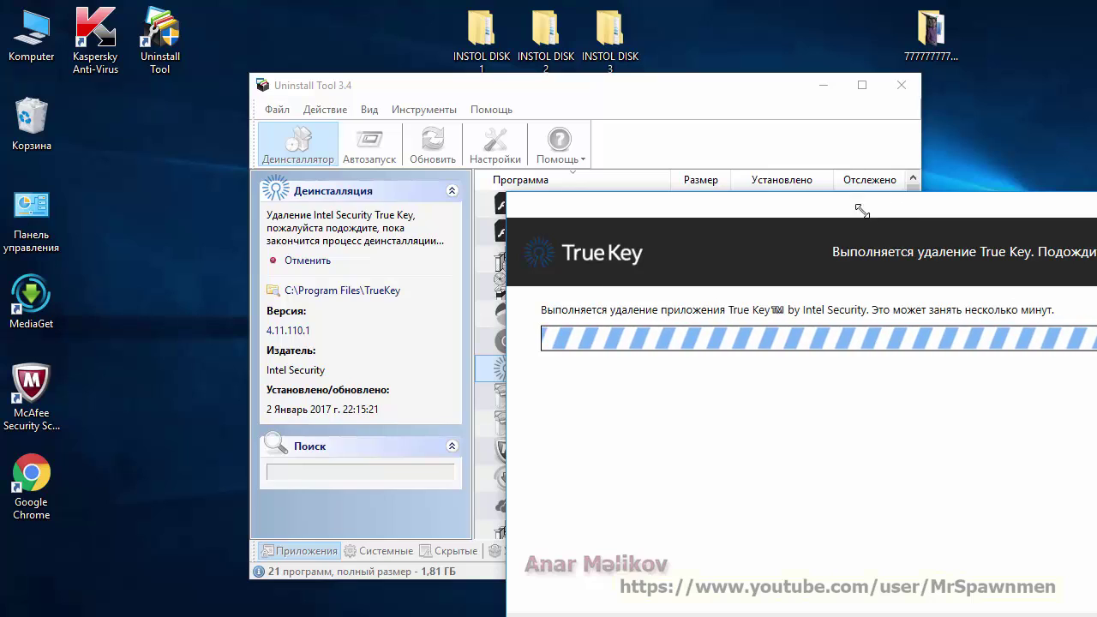
drag(867, 214, 561, 110)
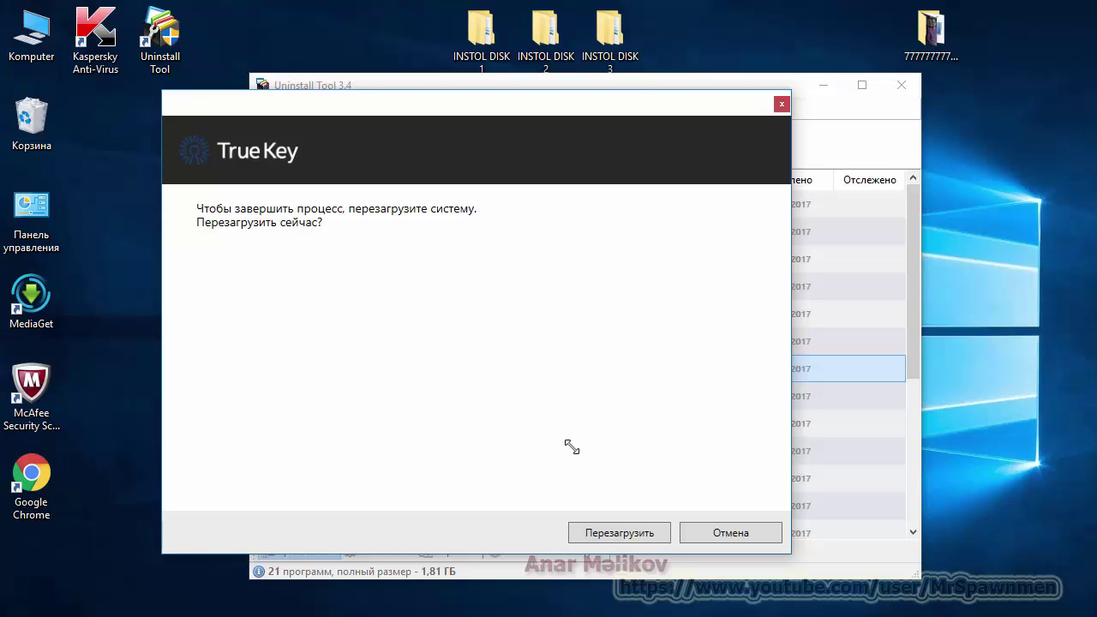
click(614, 527)
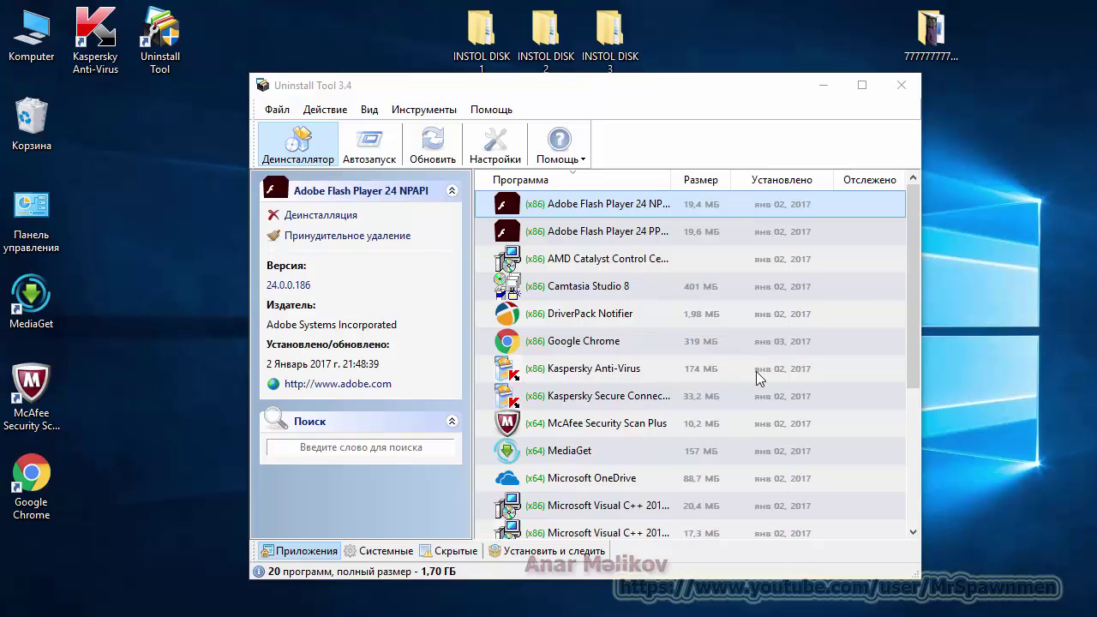
Uninstall McAfee Security Scan Plus from the program list, confirm its removal in the McAfee uninstaller and close the uninstaller.
scroll(759, 368, down, 3)
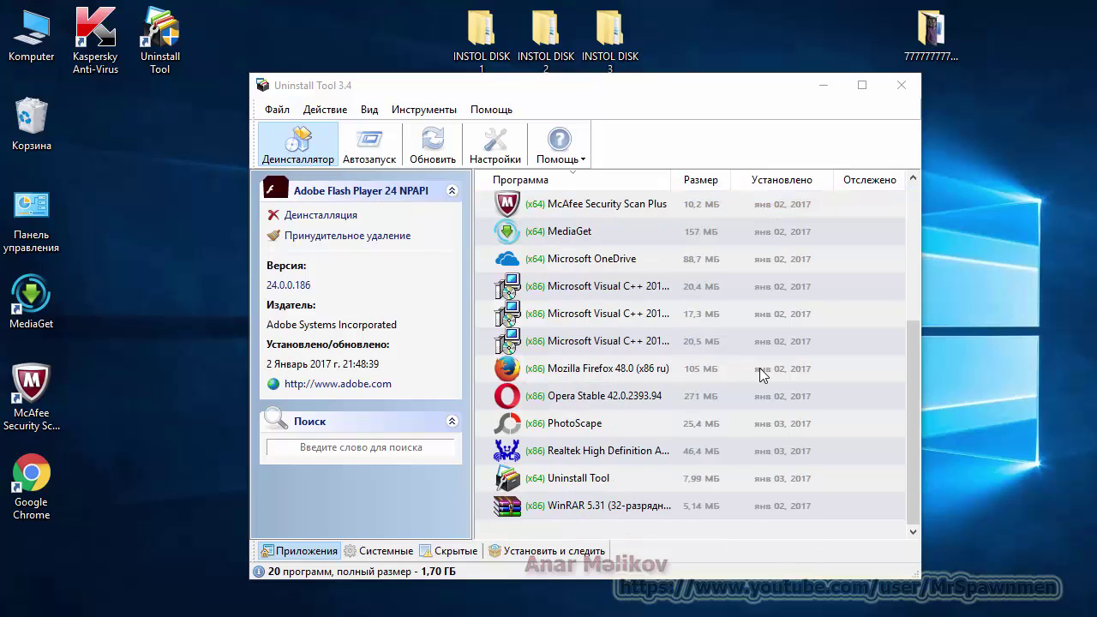
scroll(759, 367, up, 3)
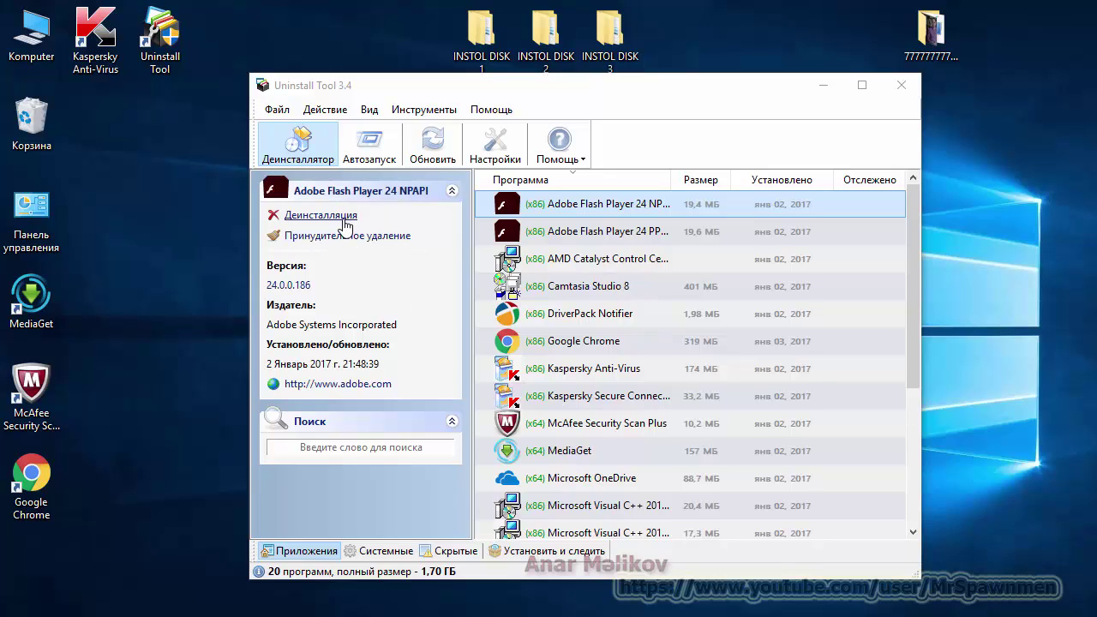
scroll(702, 368, down, 3)
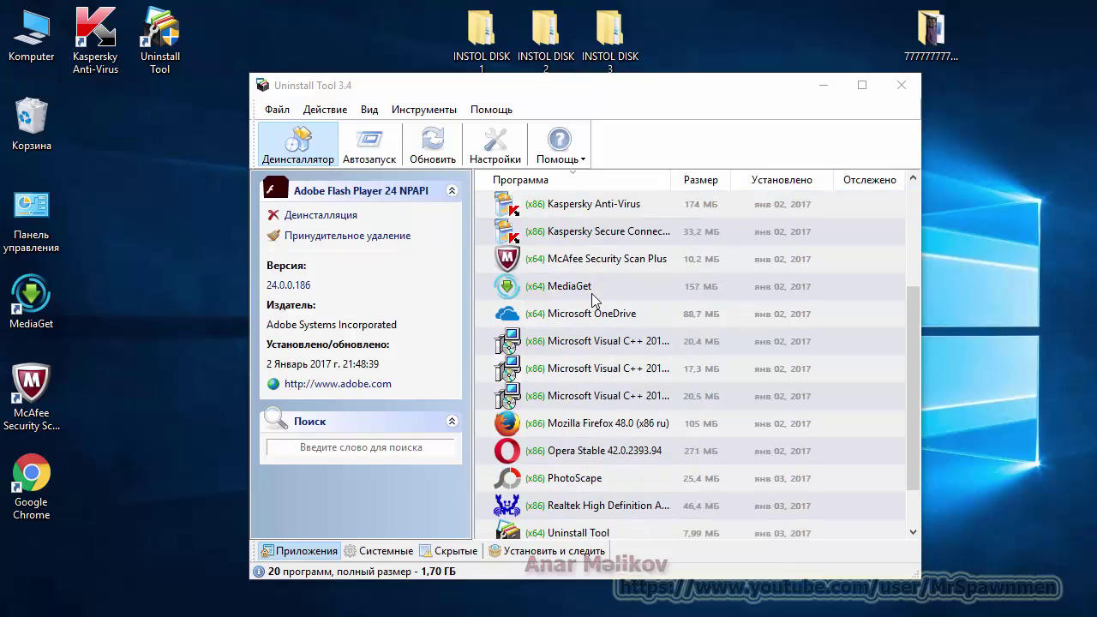
click(588, 260)
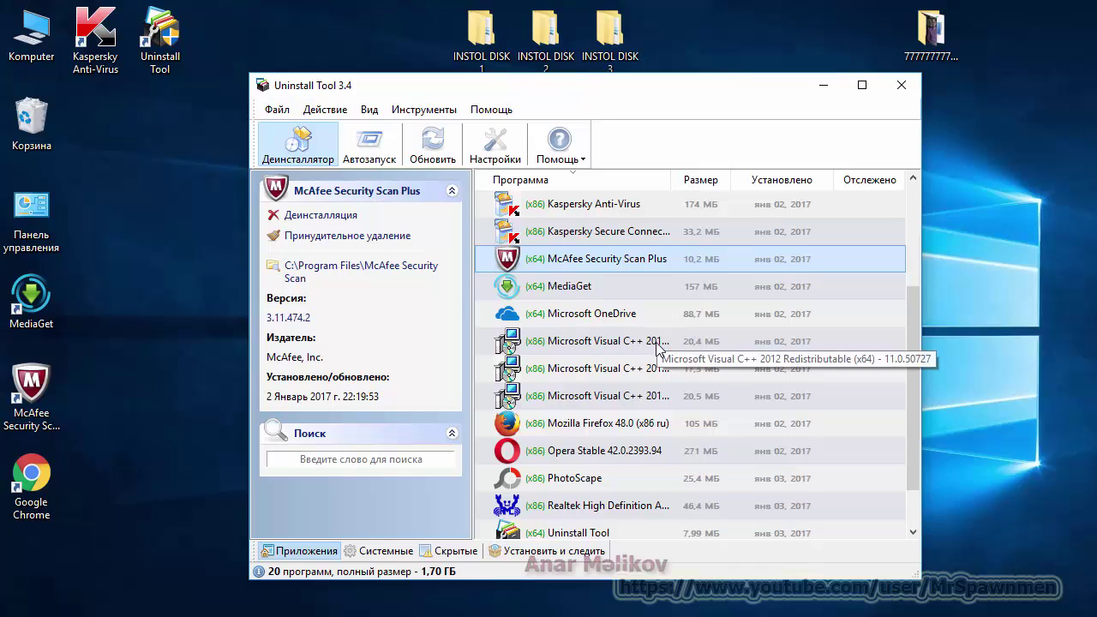
scroll(655, 342, up, 2)
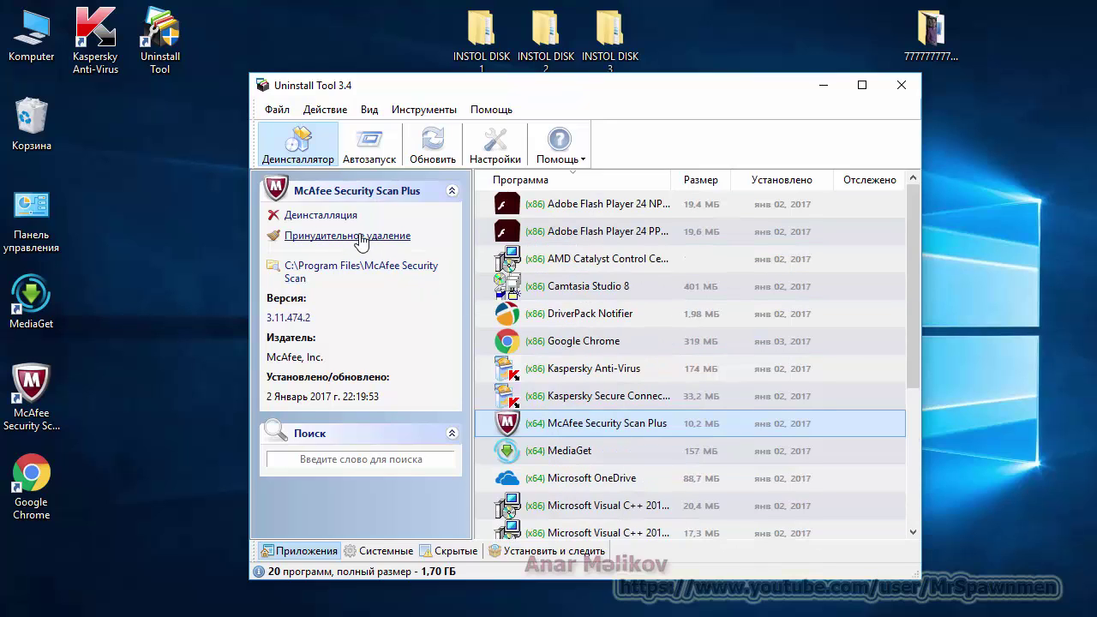
click(322, 216)
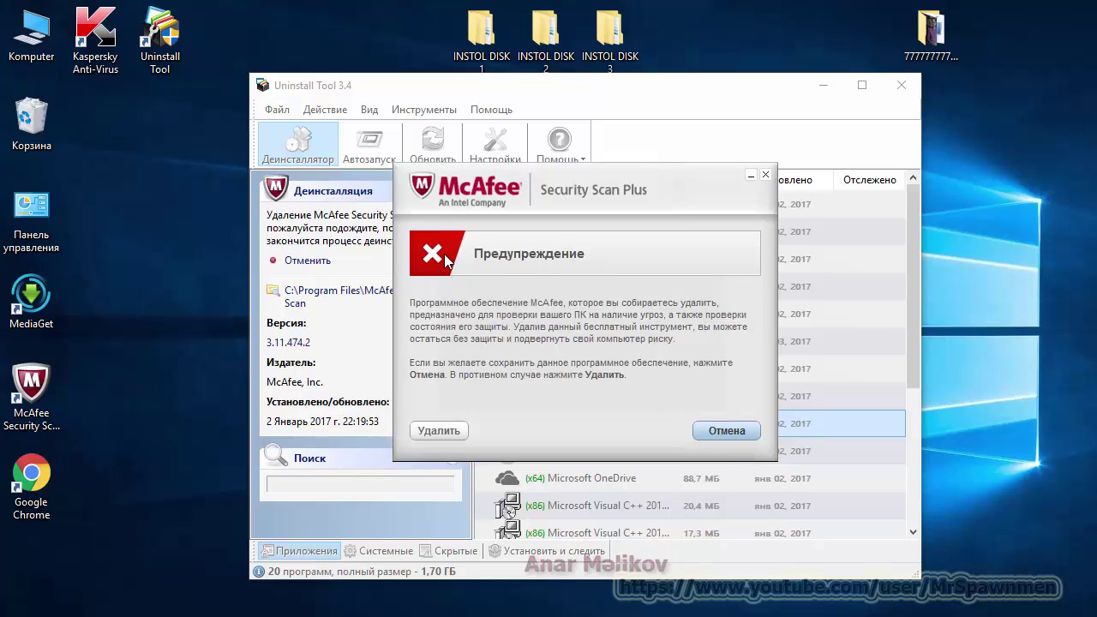
click(452, 433)
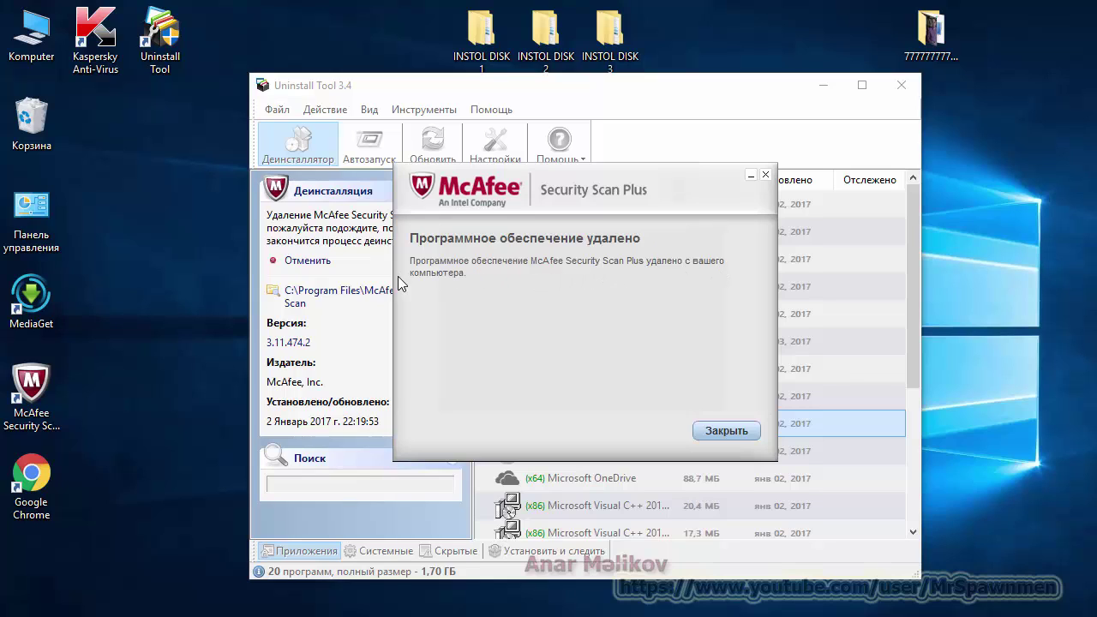
click(728, 431)
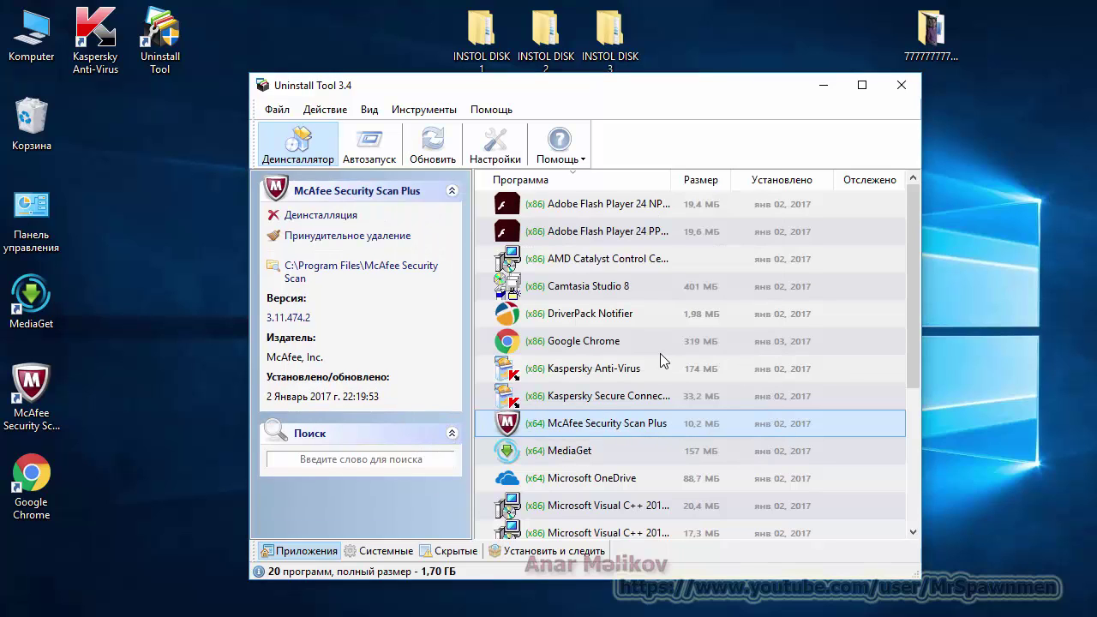
Run the uninstallation of the remaining McAfee Security Scan Plus entry again from the program list.
scroll(660, 360, down, 3)
scroll(660, 360, up, 3)
right_click(622, 424)
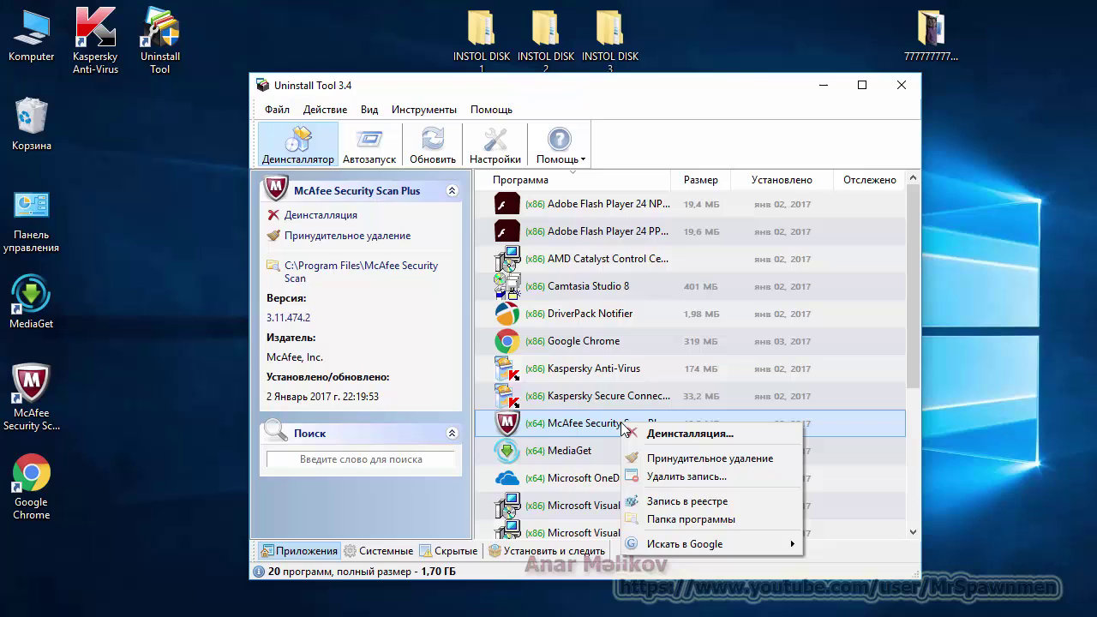
click(675, 434)
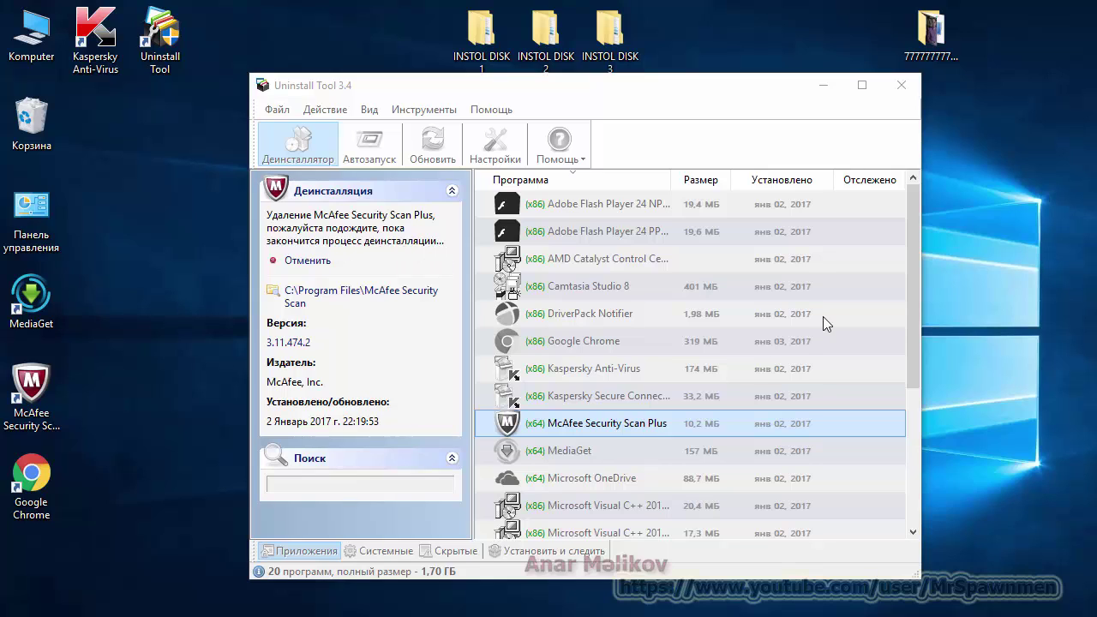
click(913, 246)
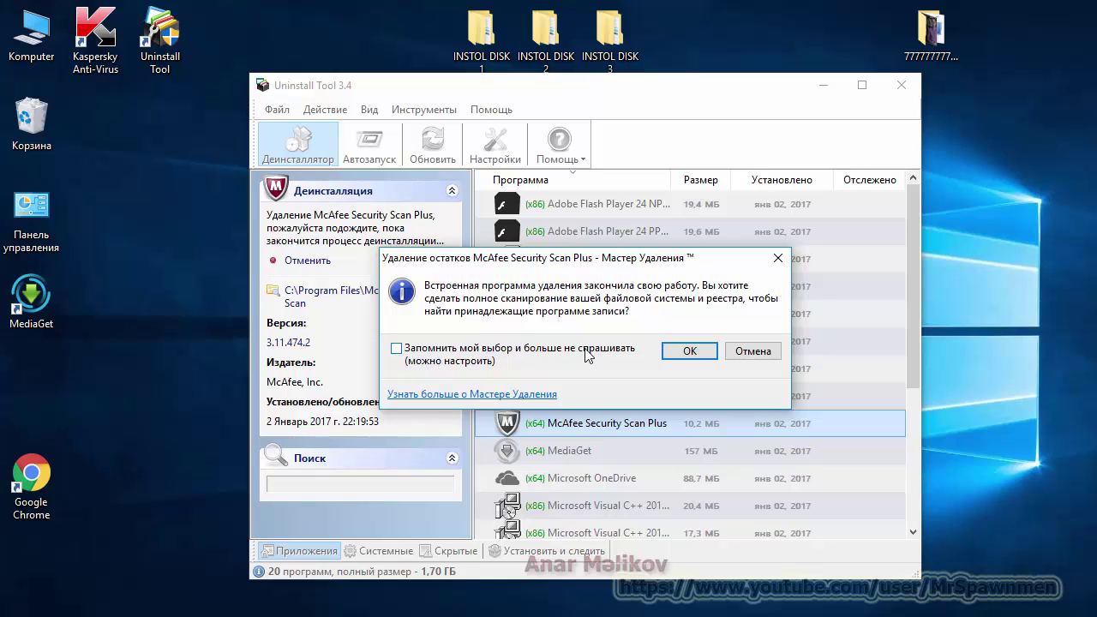
Scan for McAfee Security Scan Plus leftovers, delete the HKEY_LOCAL_MACHINE\Software\McAfee registry entry and close the removal wizard.
click(690, 358)
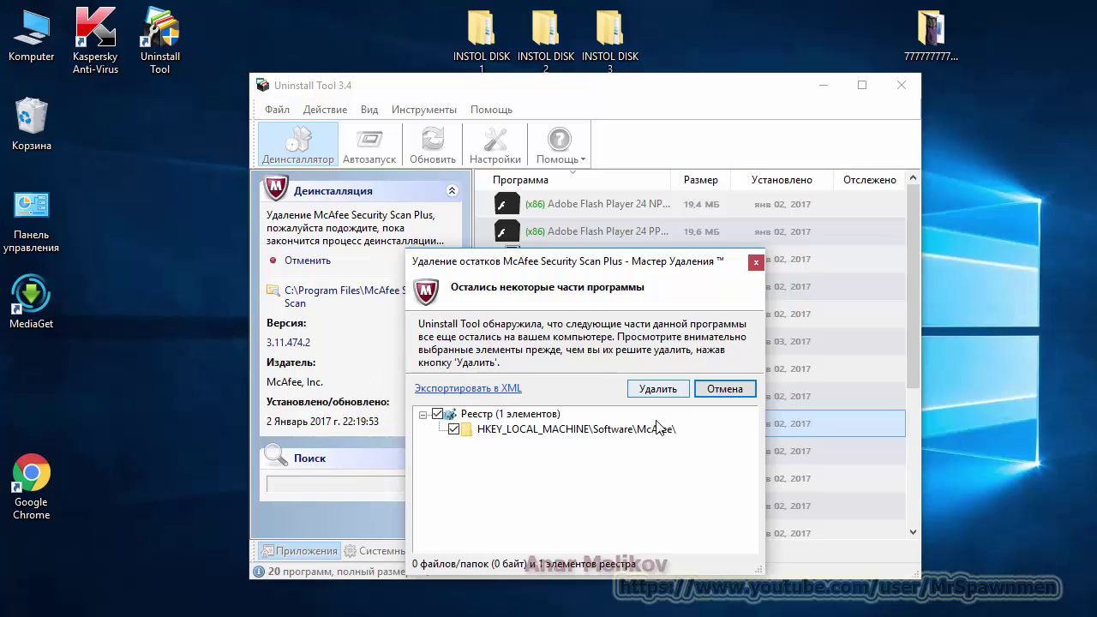
click(666, 391)
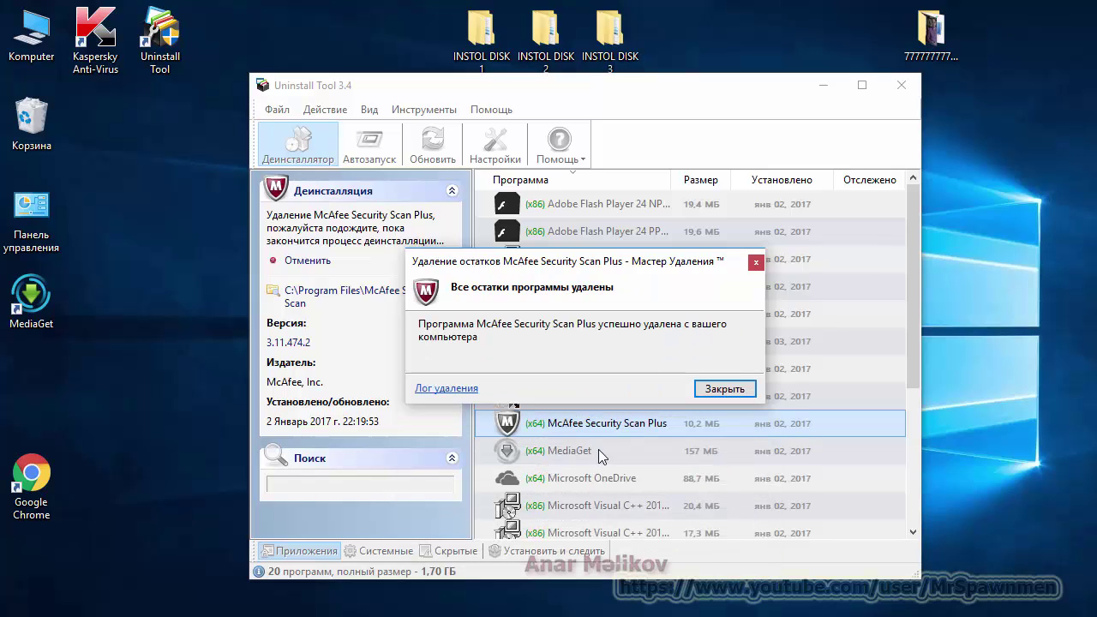
click(724, 389)
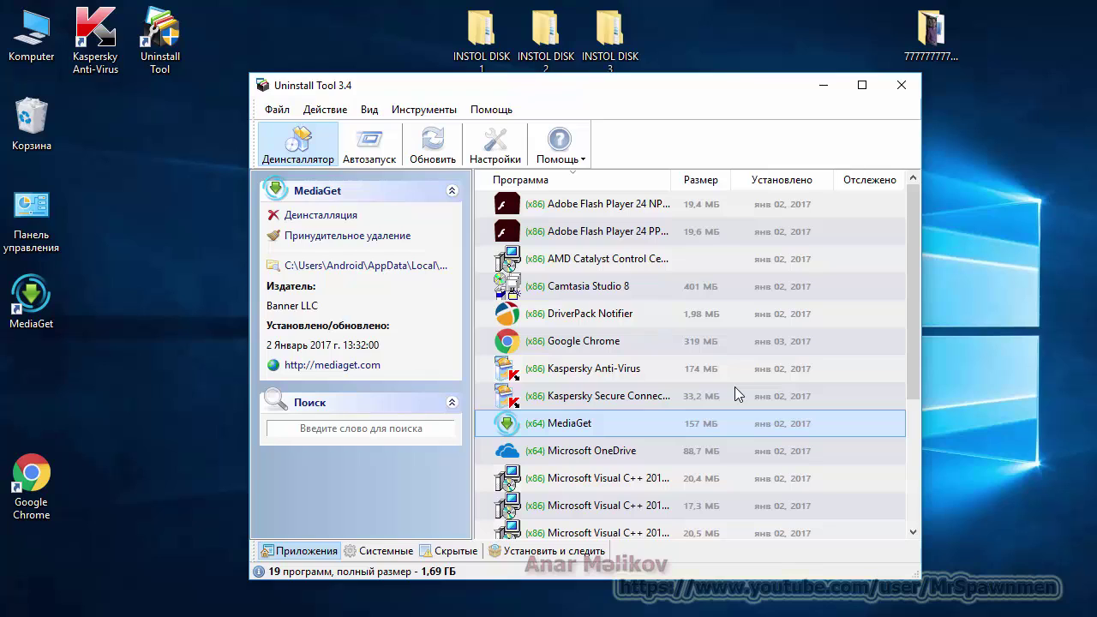
Disable autostart for Browser Manager, Catalyst Control Center Launcher, MediaGet torrent client, Microsoft OneDrive, and Software and Drivers.
scroll(735, 387, down, 3)
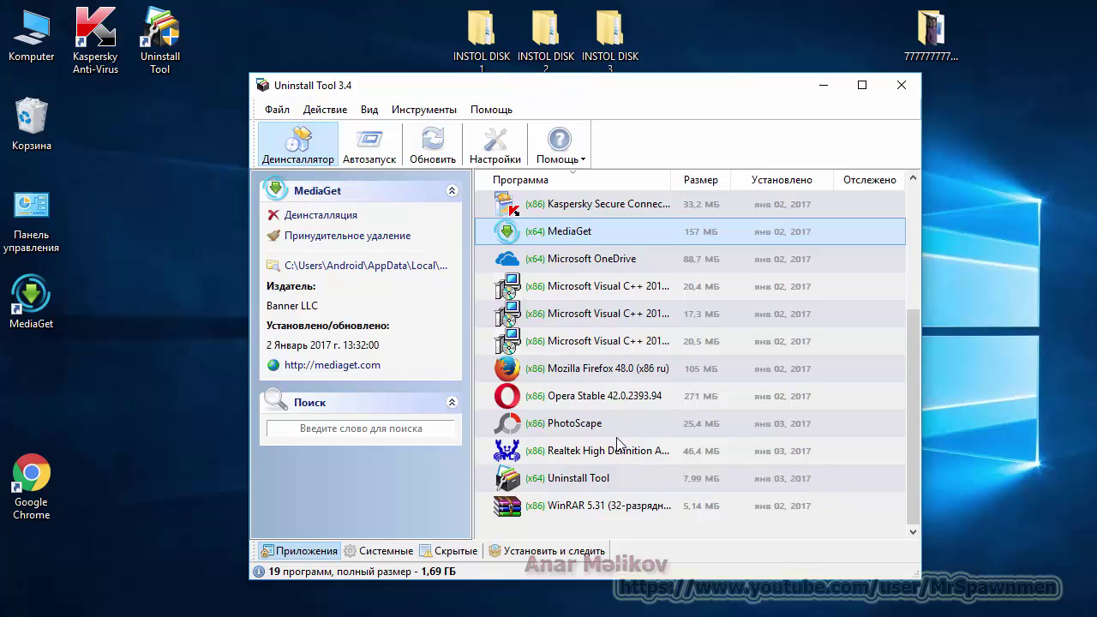
click(390, 163)
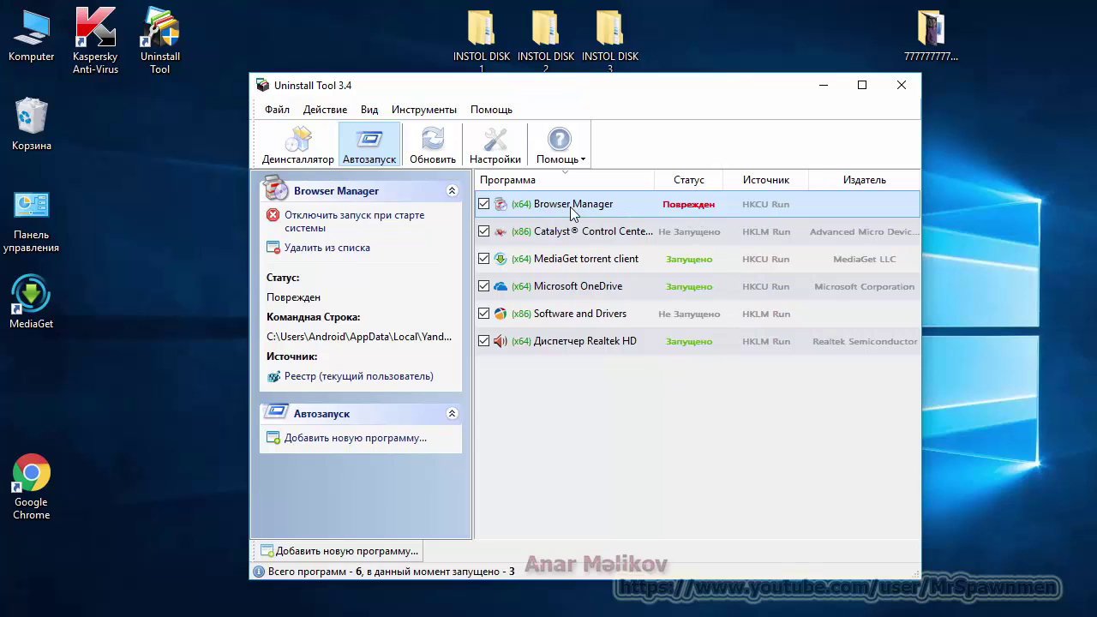
click(485, 205)
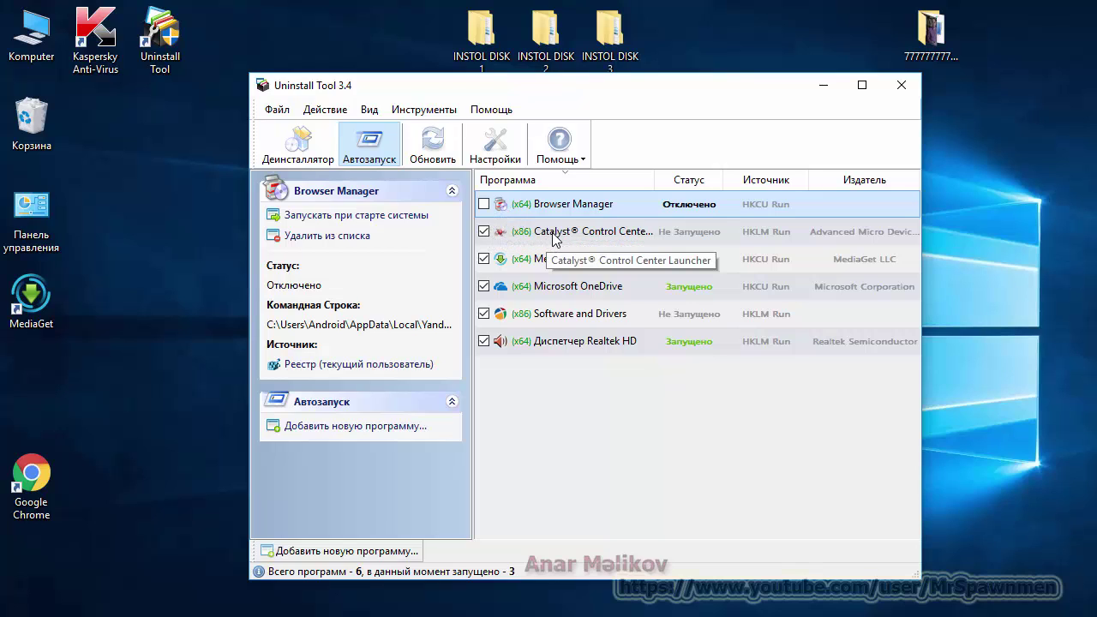
click(484, 232)
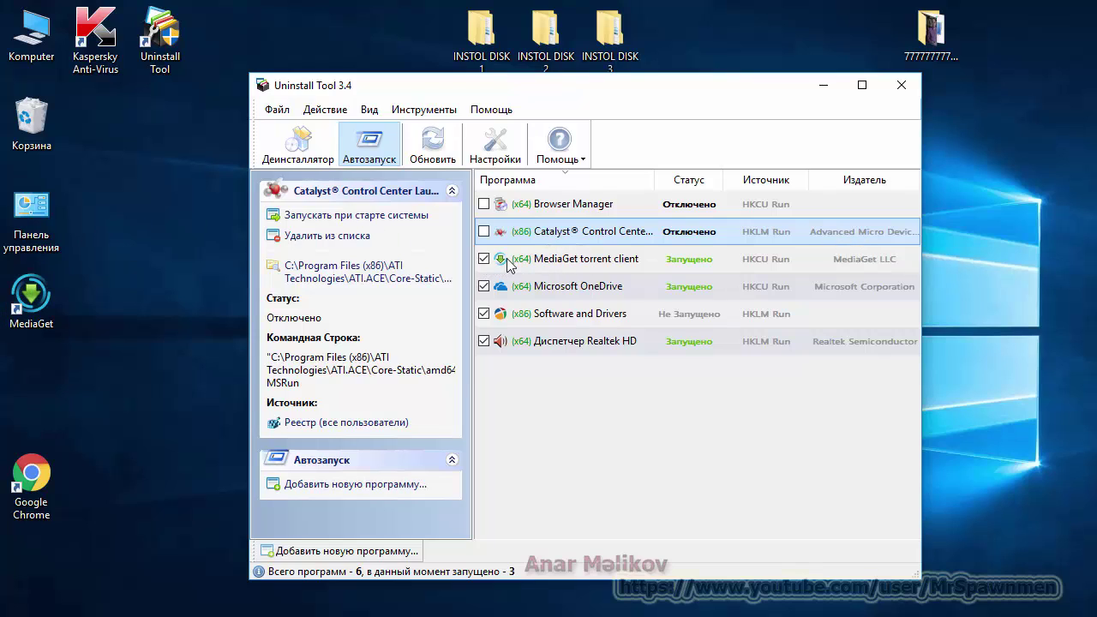
click(484, 259)
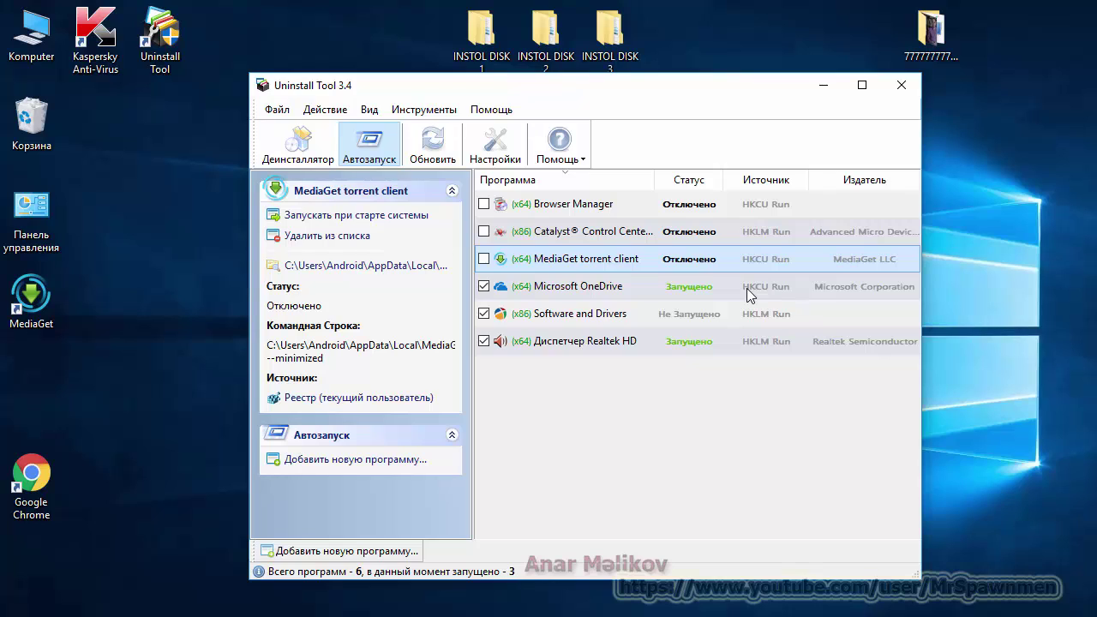
click(484, 286)
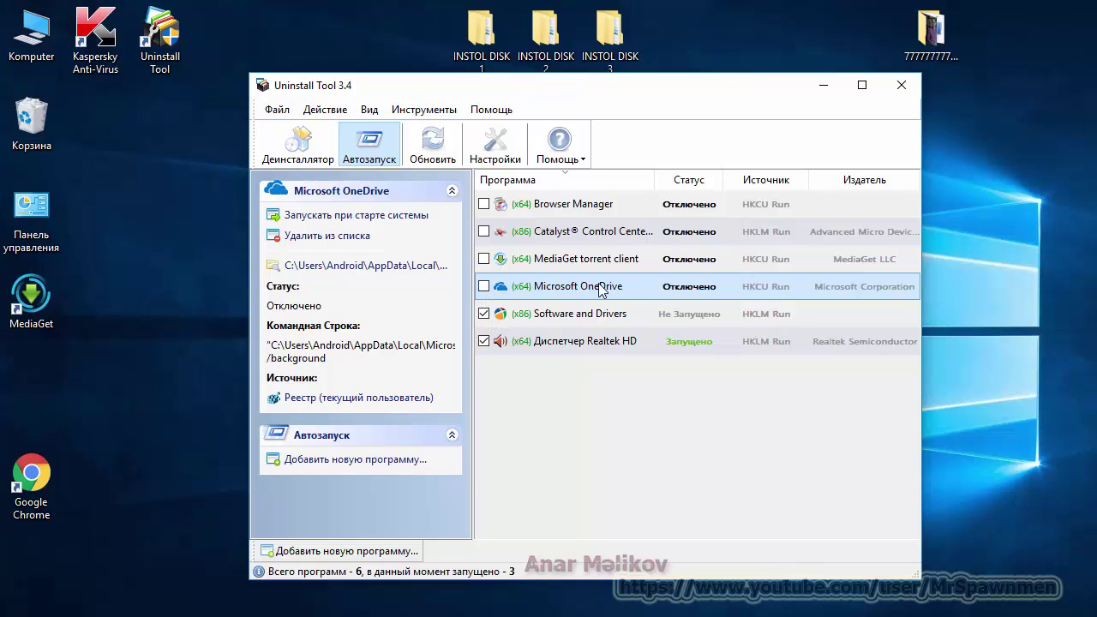
click(484, 314)
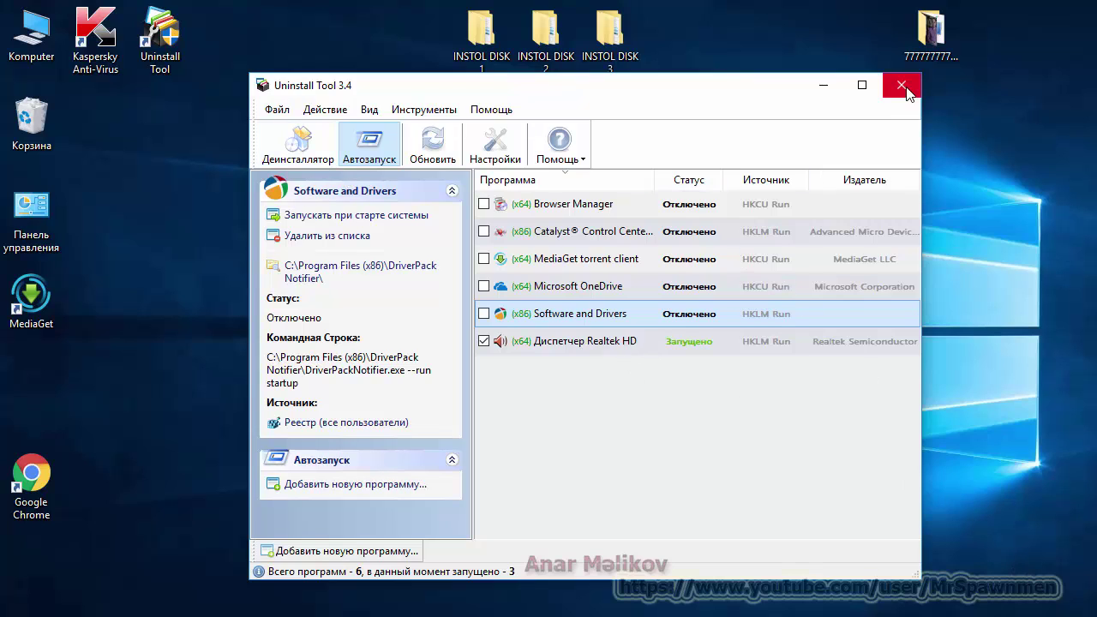
Look at the actions available for the Browser Manager autostart entry, including its Google search option, without choosing any.
click(564, 208)
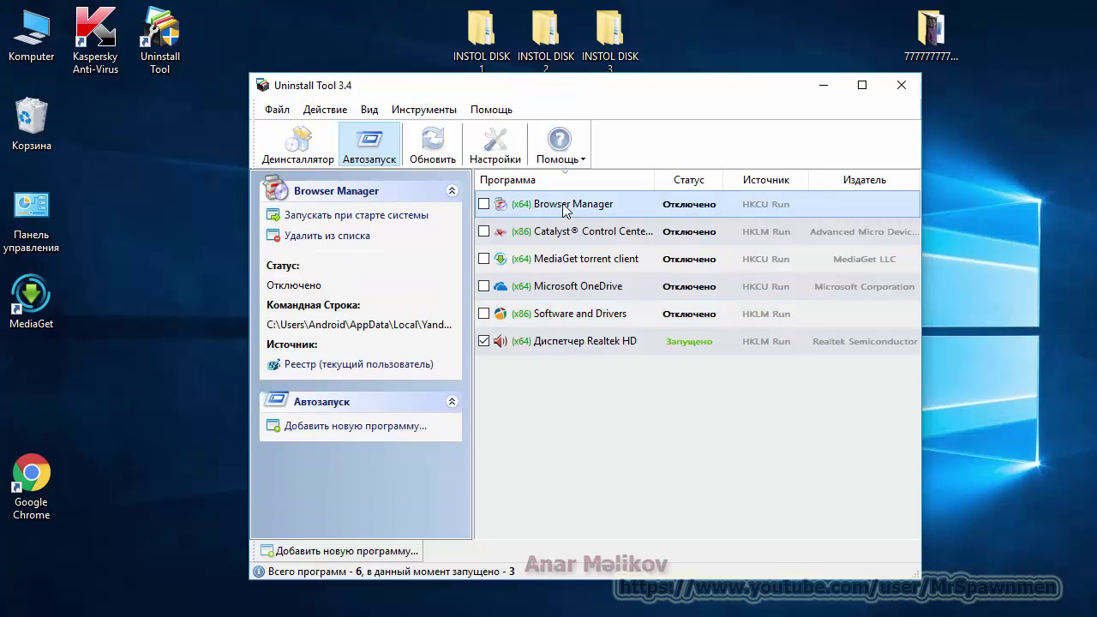
right_click(564, 209)
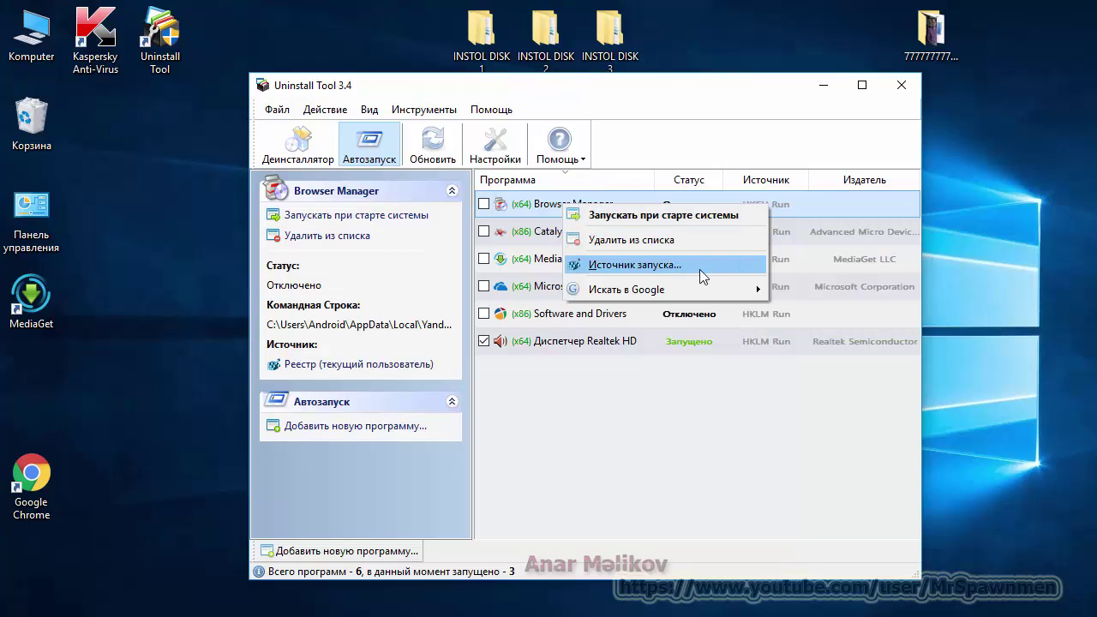
mouse_move(729, 290)
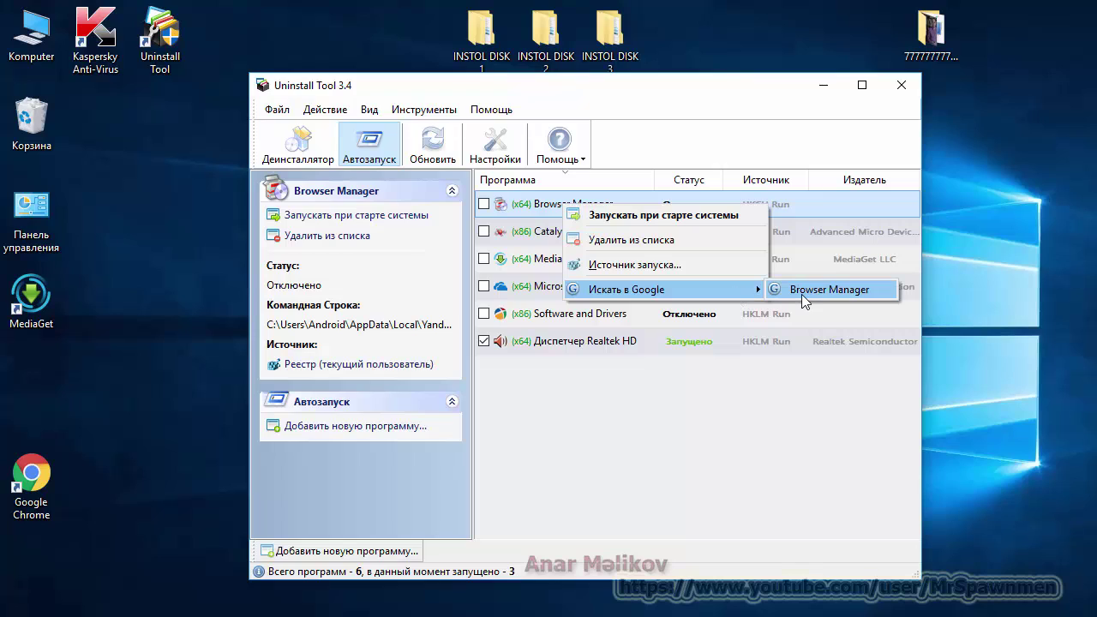
click(672, 403)
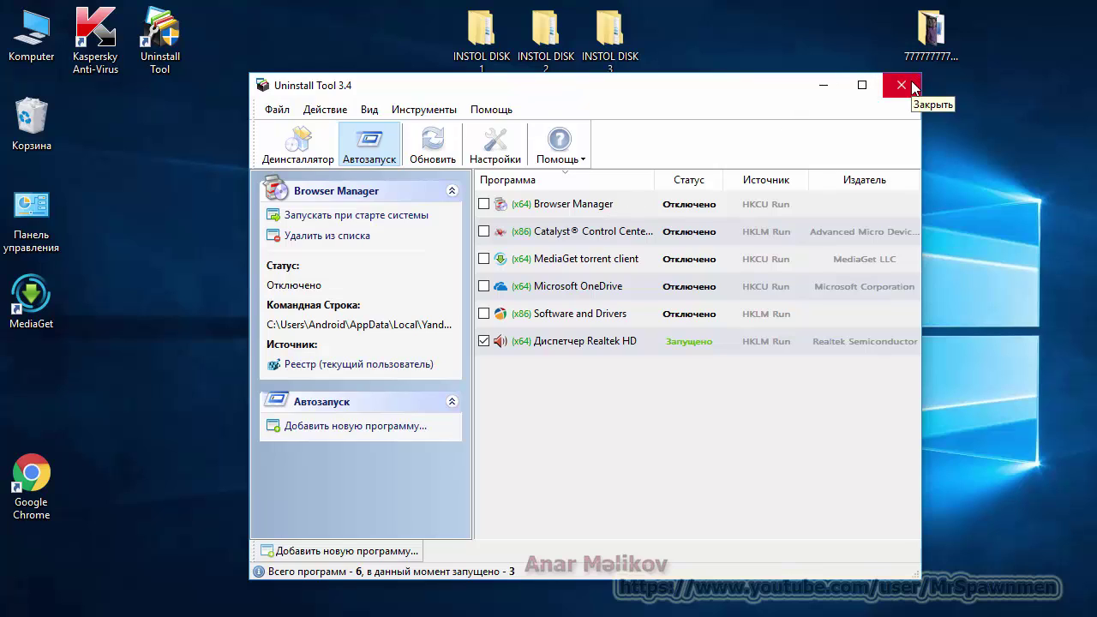
Open the program settings and look through the available interface languages.
click(504, 148)
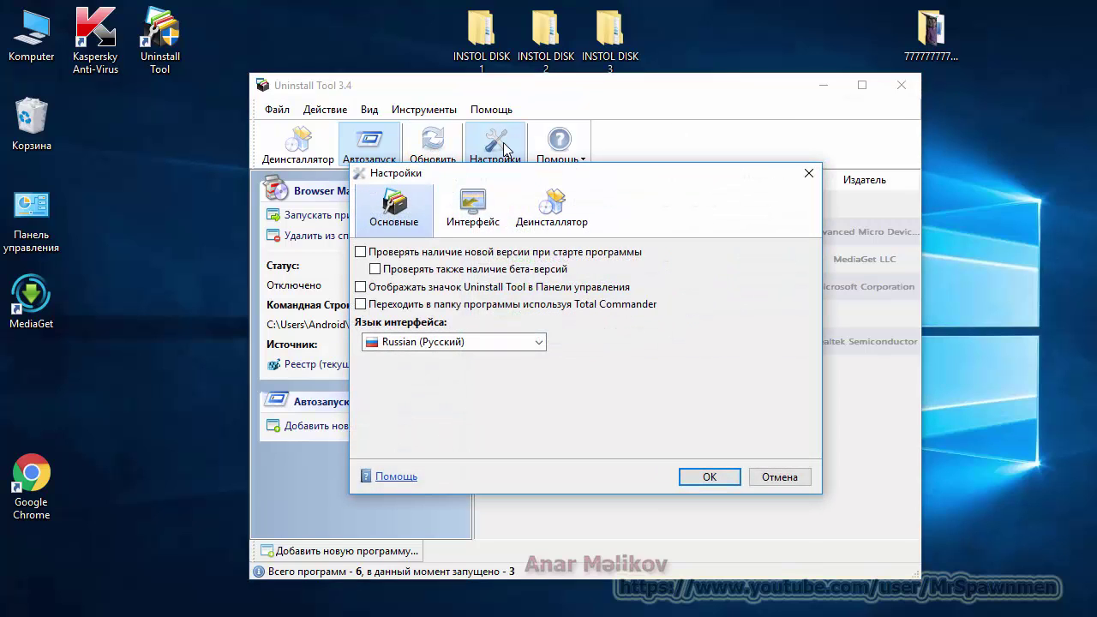
click(539, 342)
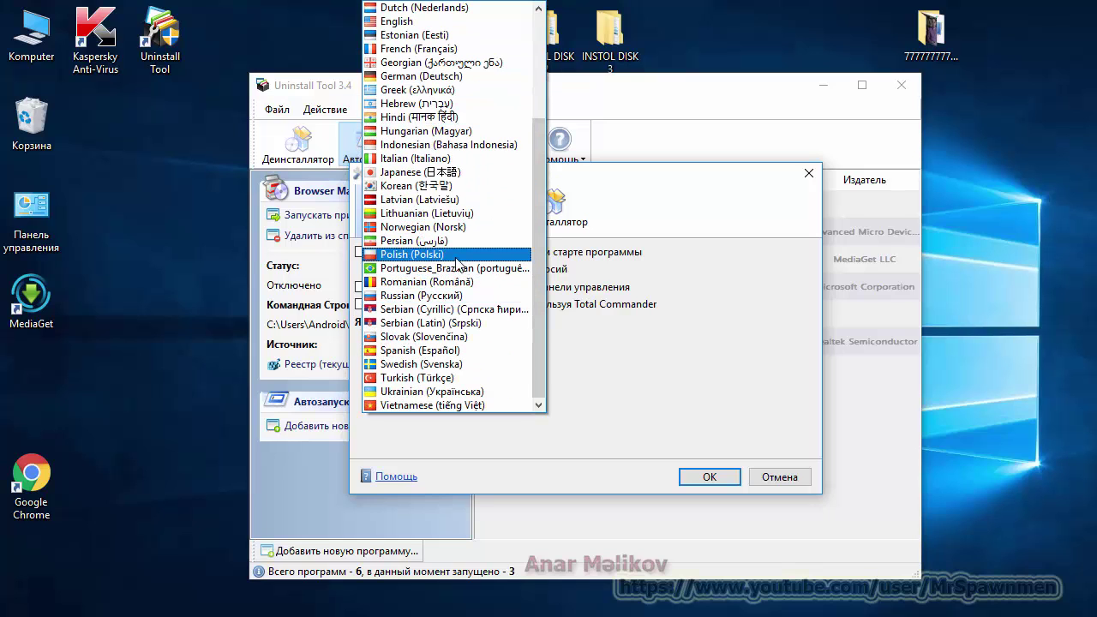
click(622, 327)
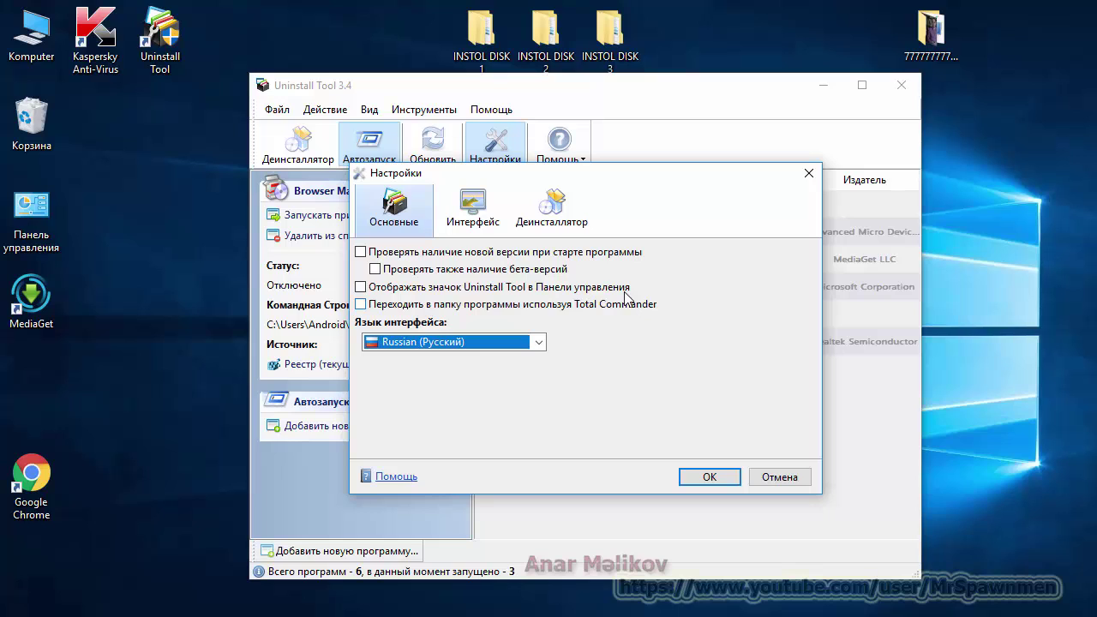
Try enabling the display of the Uninstall Tool icon in the Control Panel, and briefly view the Start menu.
click(364, 286)
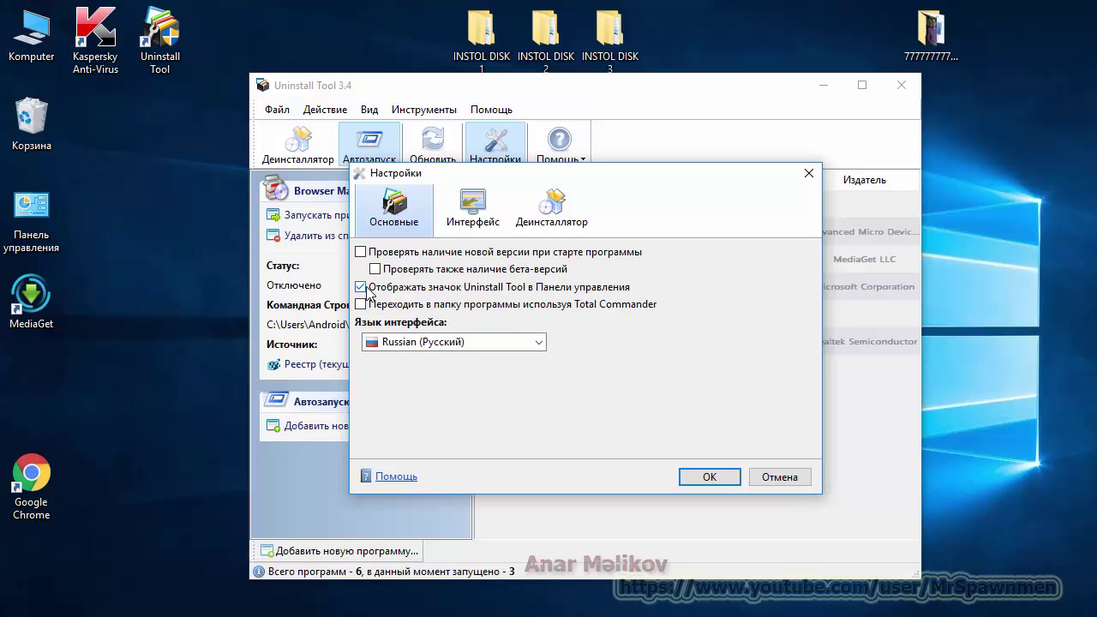
key(super)
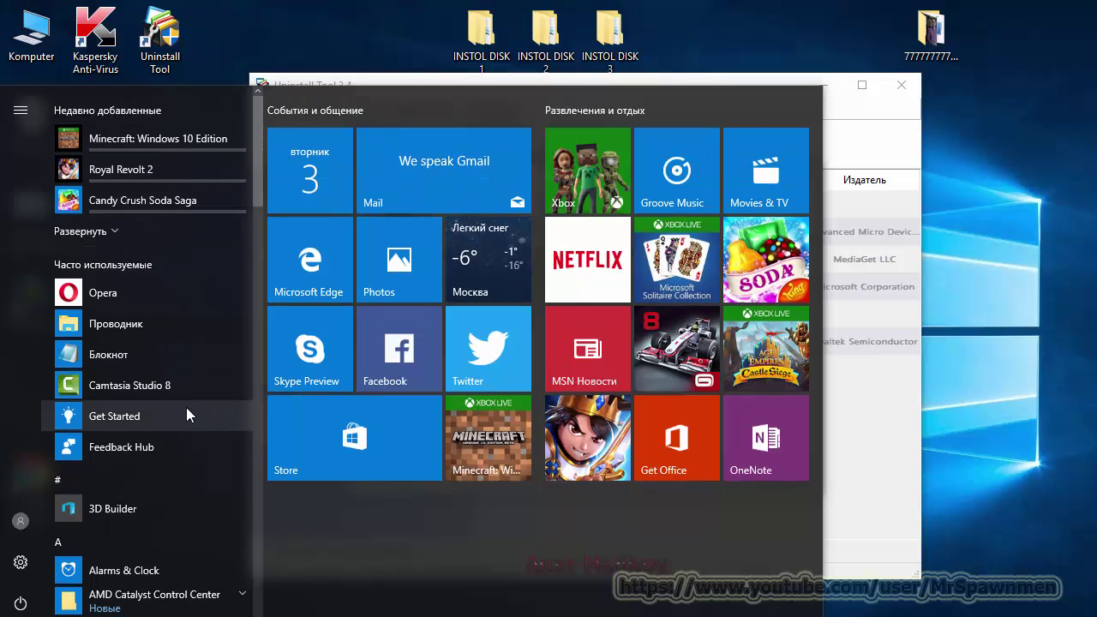
click(309, 33)
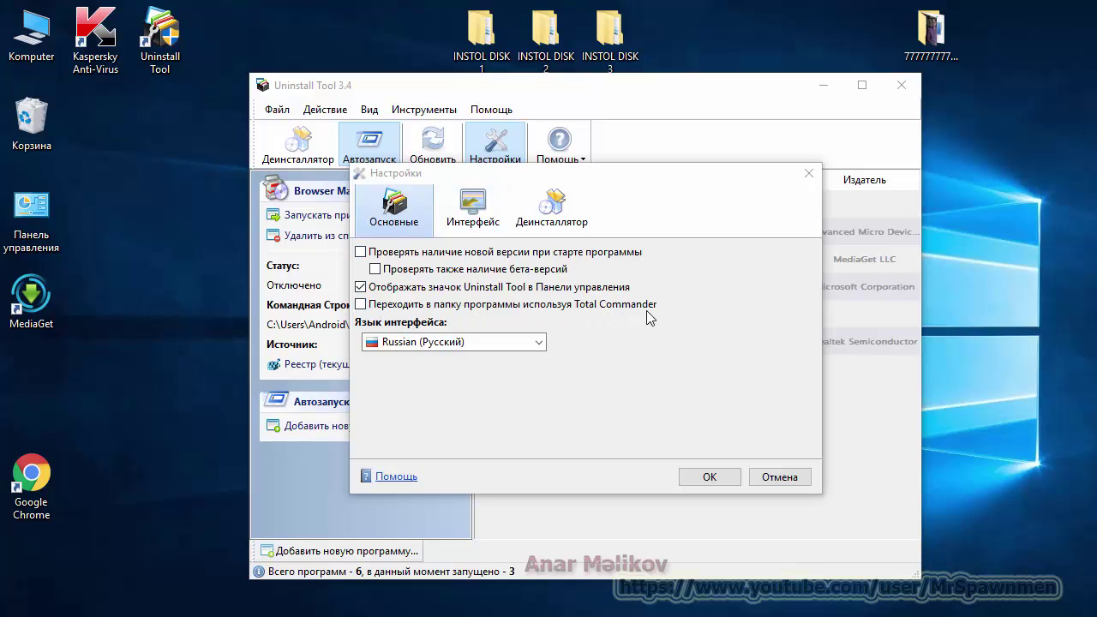
Review the interface and uninstaller settings, including the list color scheme, and close the settings without saving.
click(471, 210)
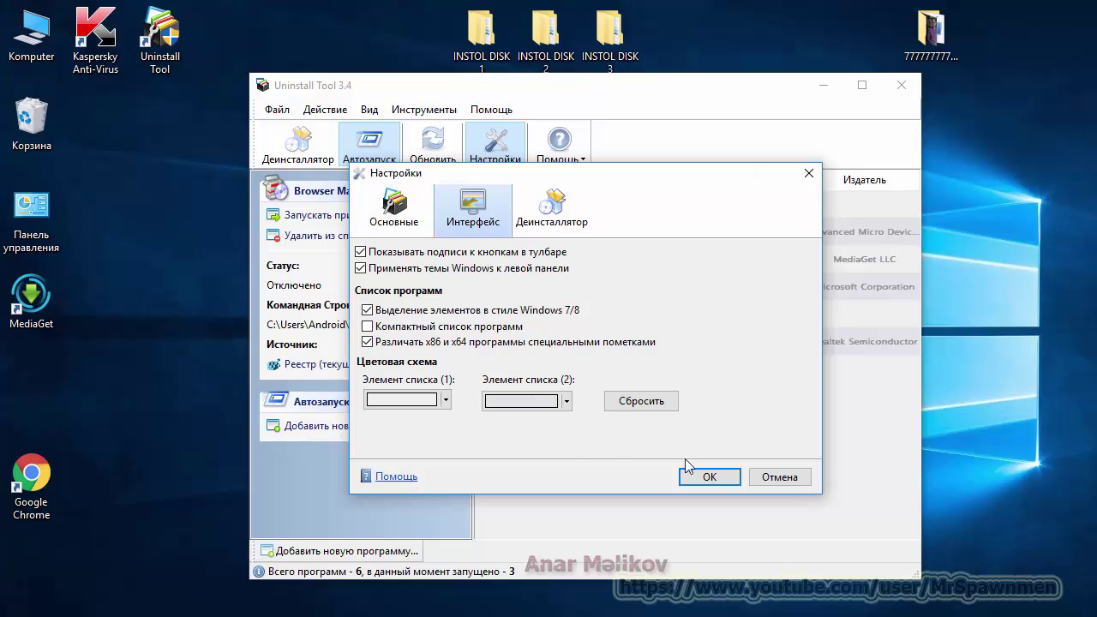
click(445, 400)
click(446, 401)
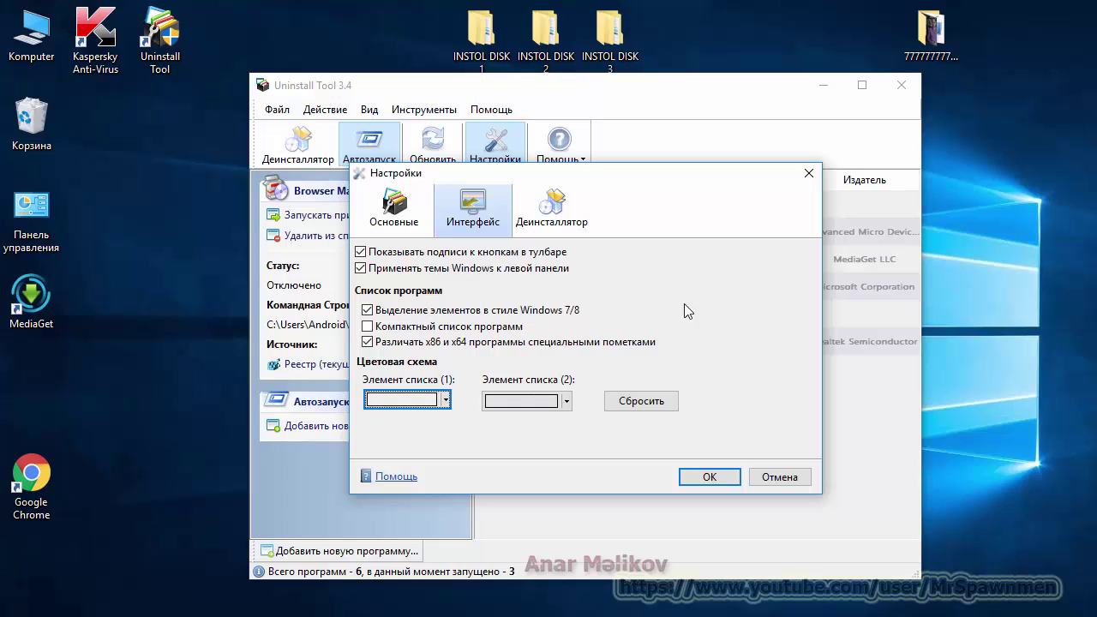
click(521, 215)
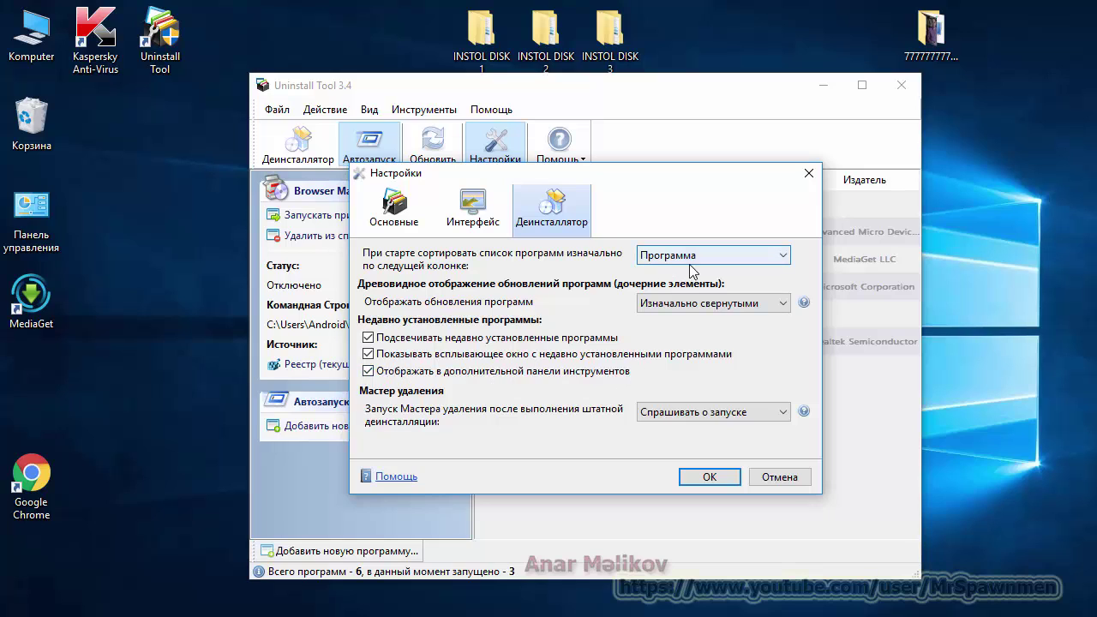
click(771, 484)
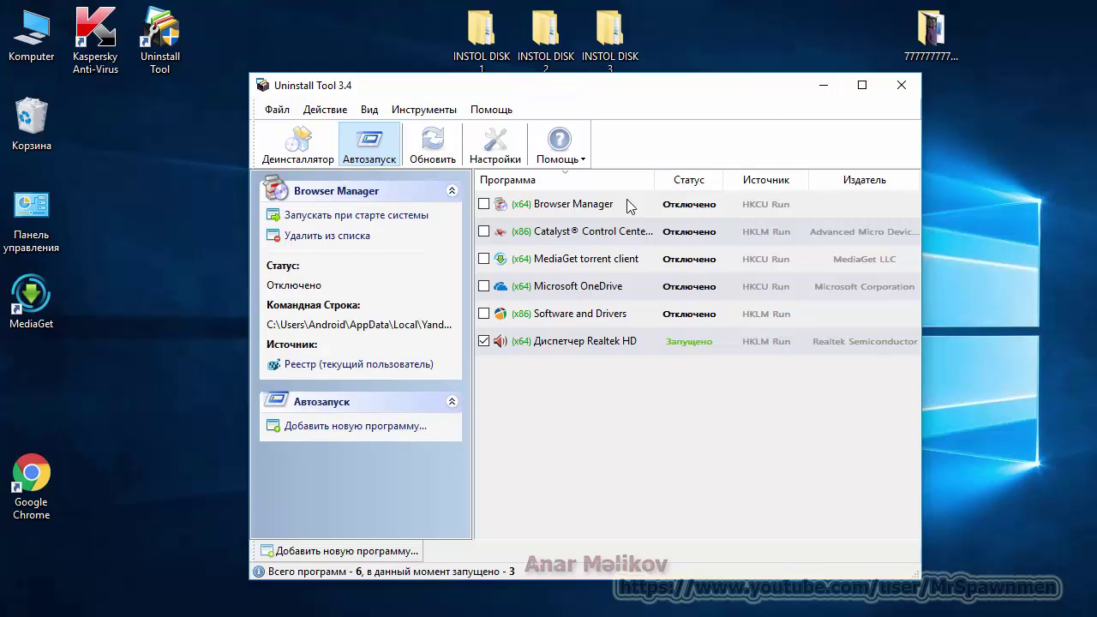
Review the launch types offered for adding a new autostart program, and close the form without adding anything.
click(352, 427)
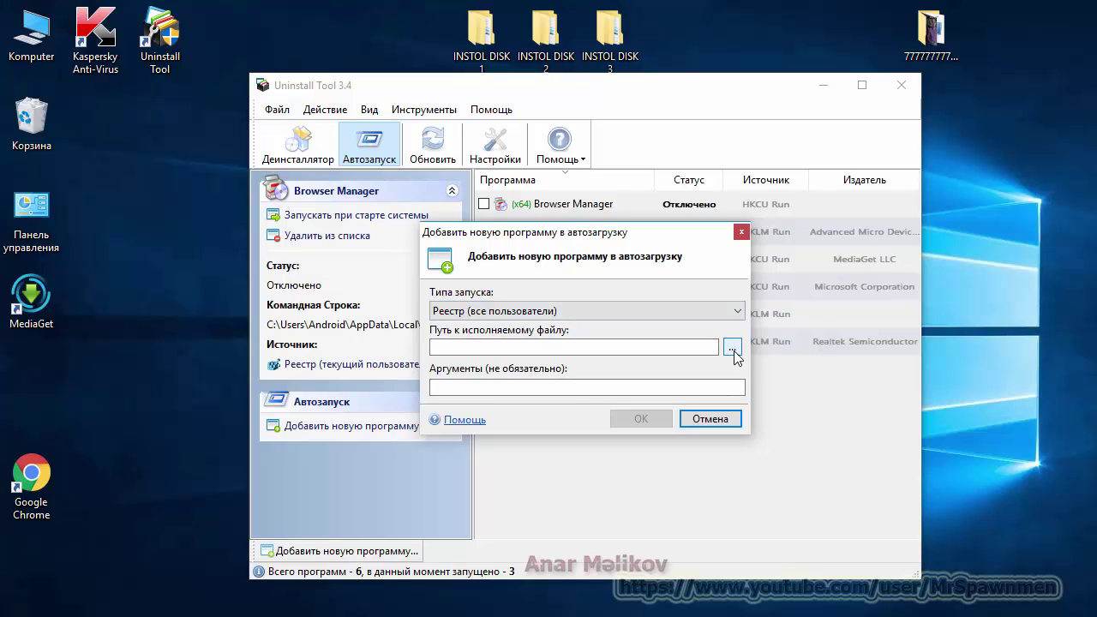
click(738, 311)
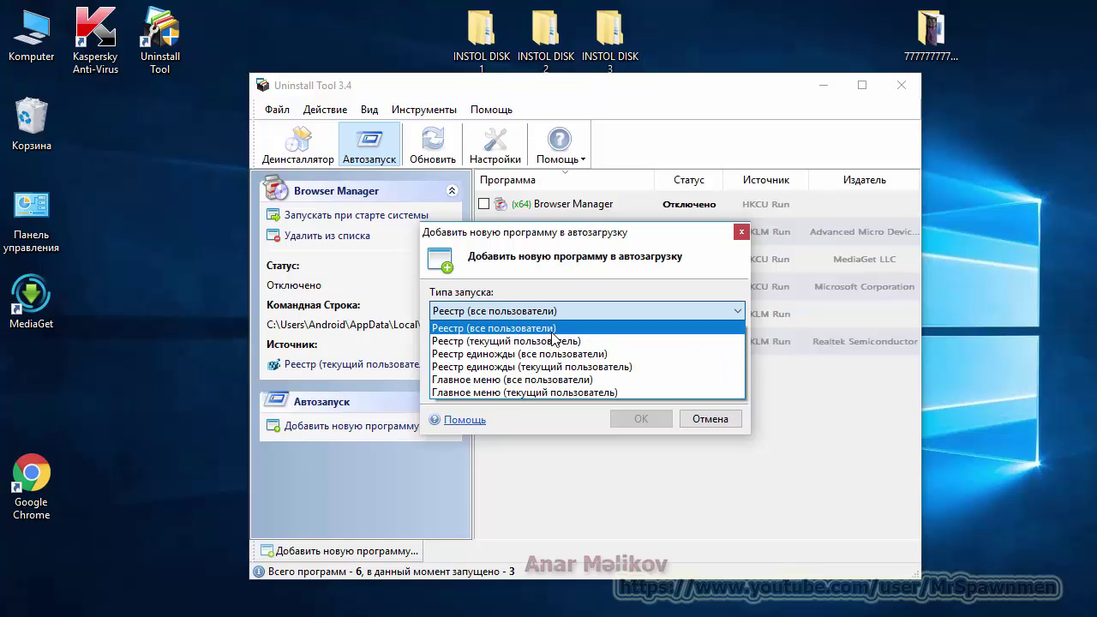
click(552, 331)
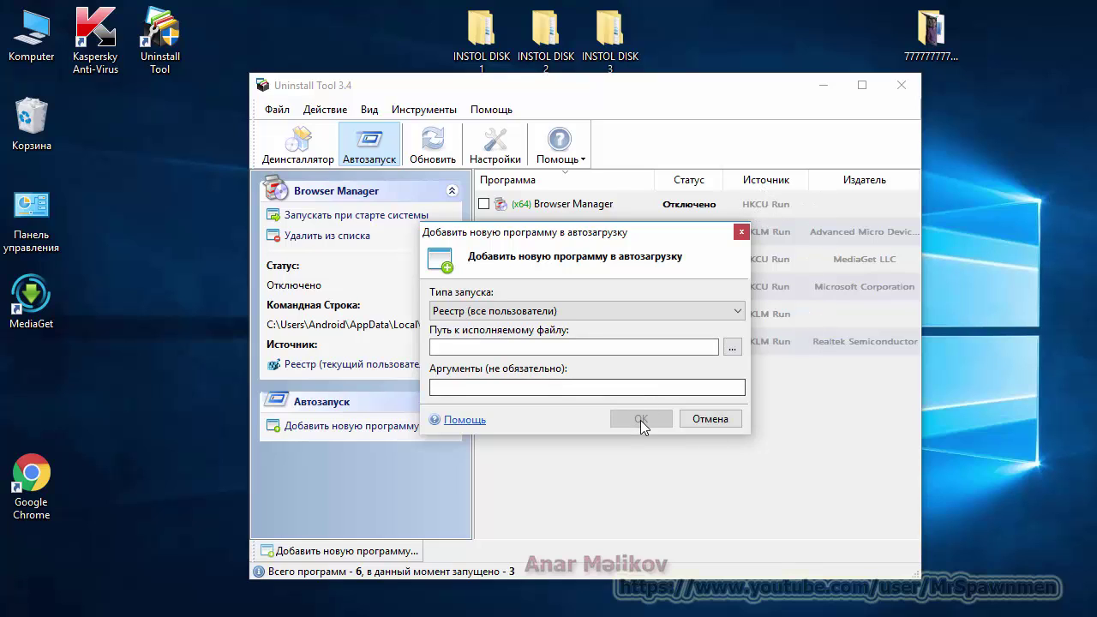
key(Escape)
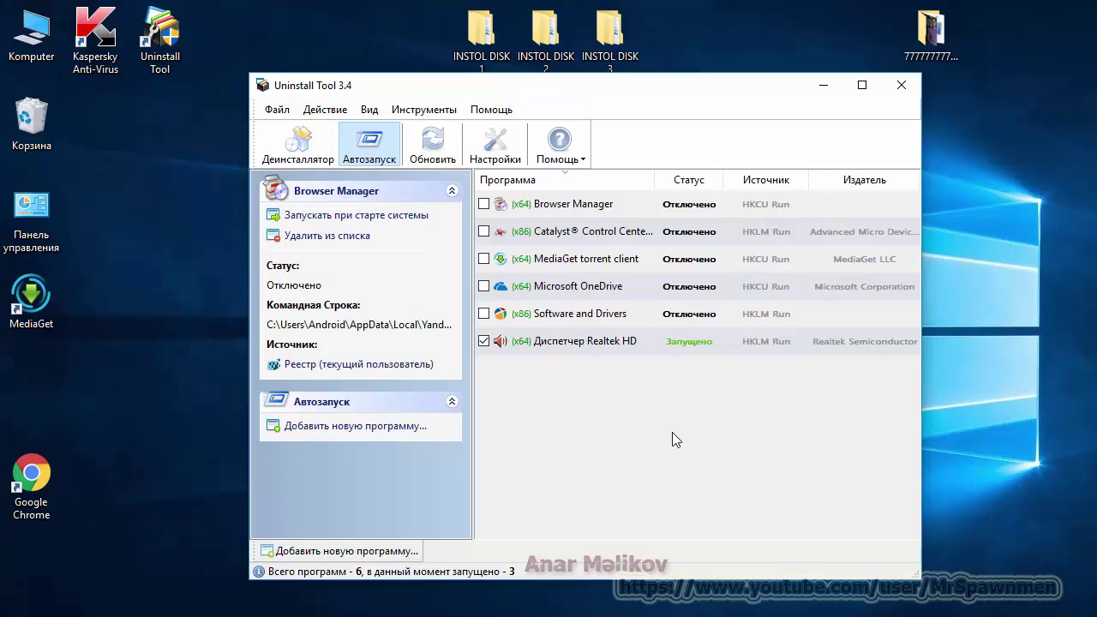
Close Uninstall Tool and refresh the Windows desktop.
click(902, 86)
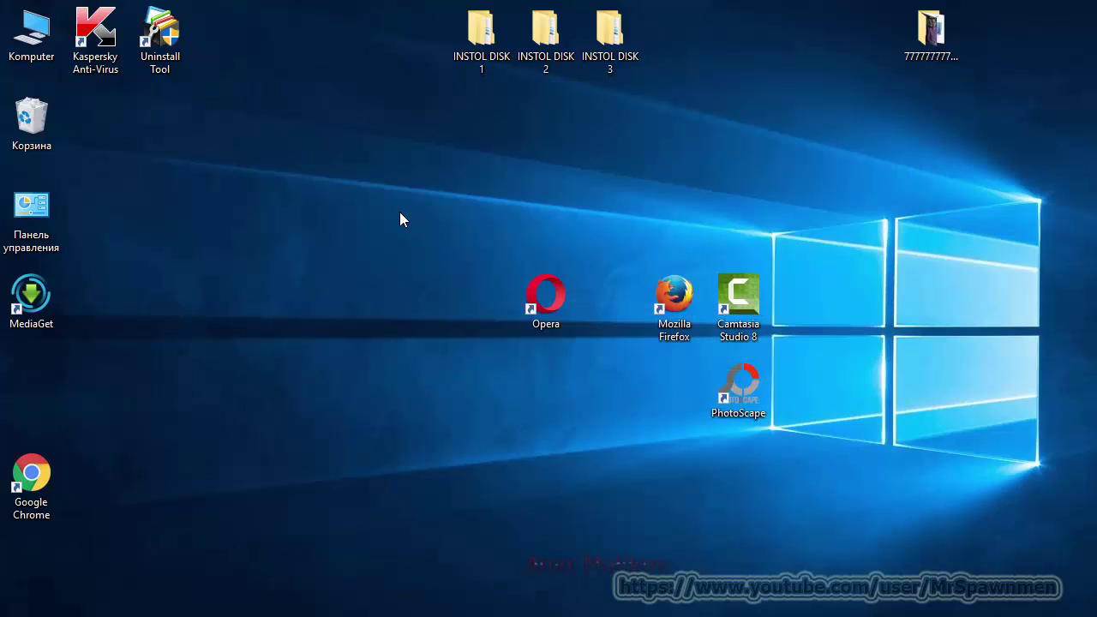
right_click(400, 212)
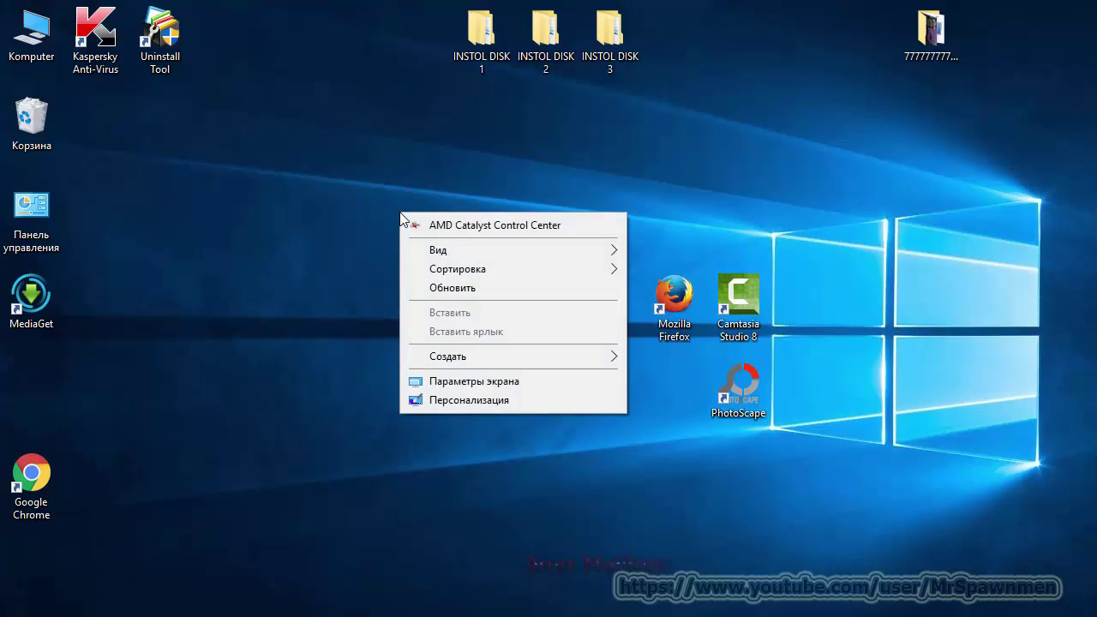
click(428, 285)
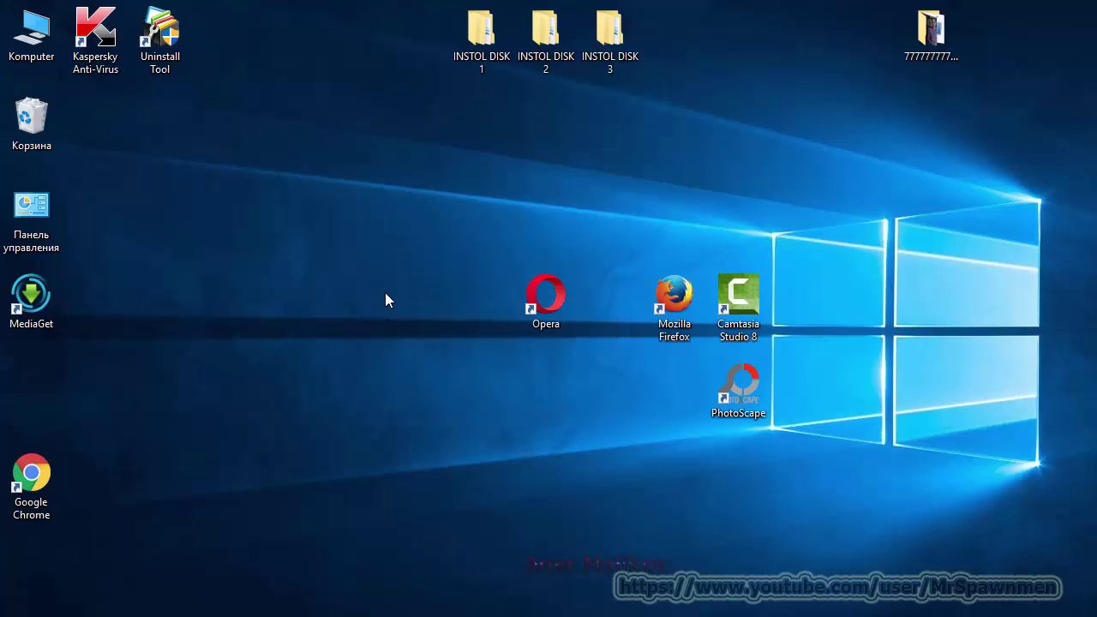